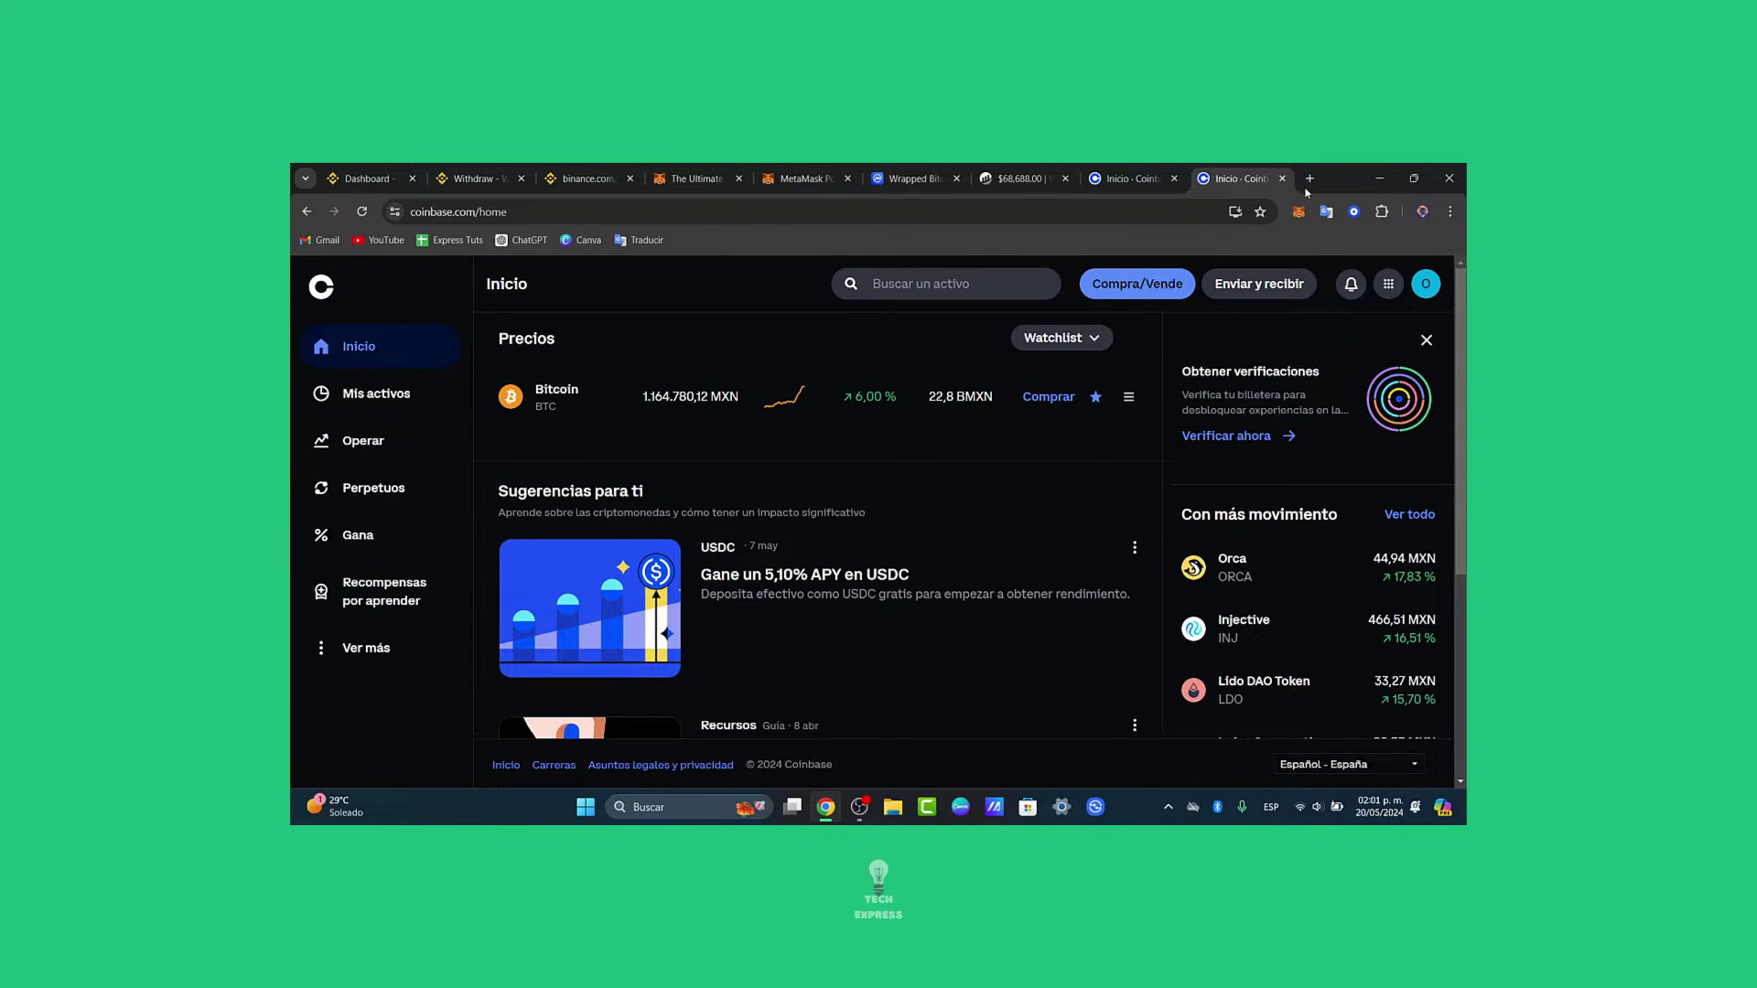
Search Windows for 'crypto' to launch the Crypto.com DeFi Desktop Wallet
{"action": "key", "text": "super+s"}
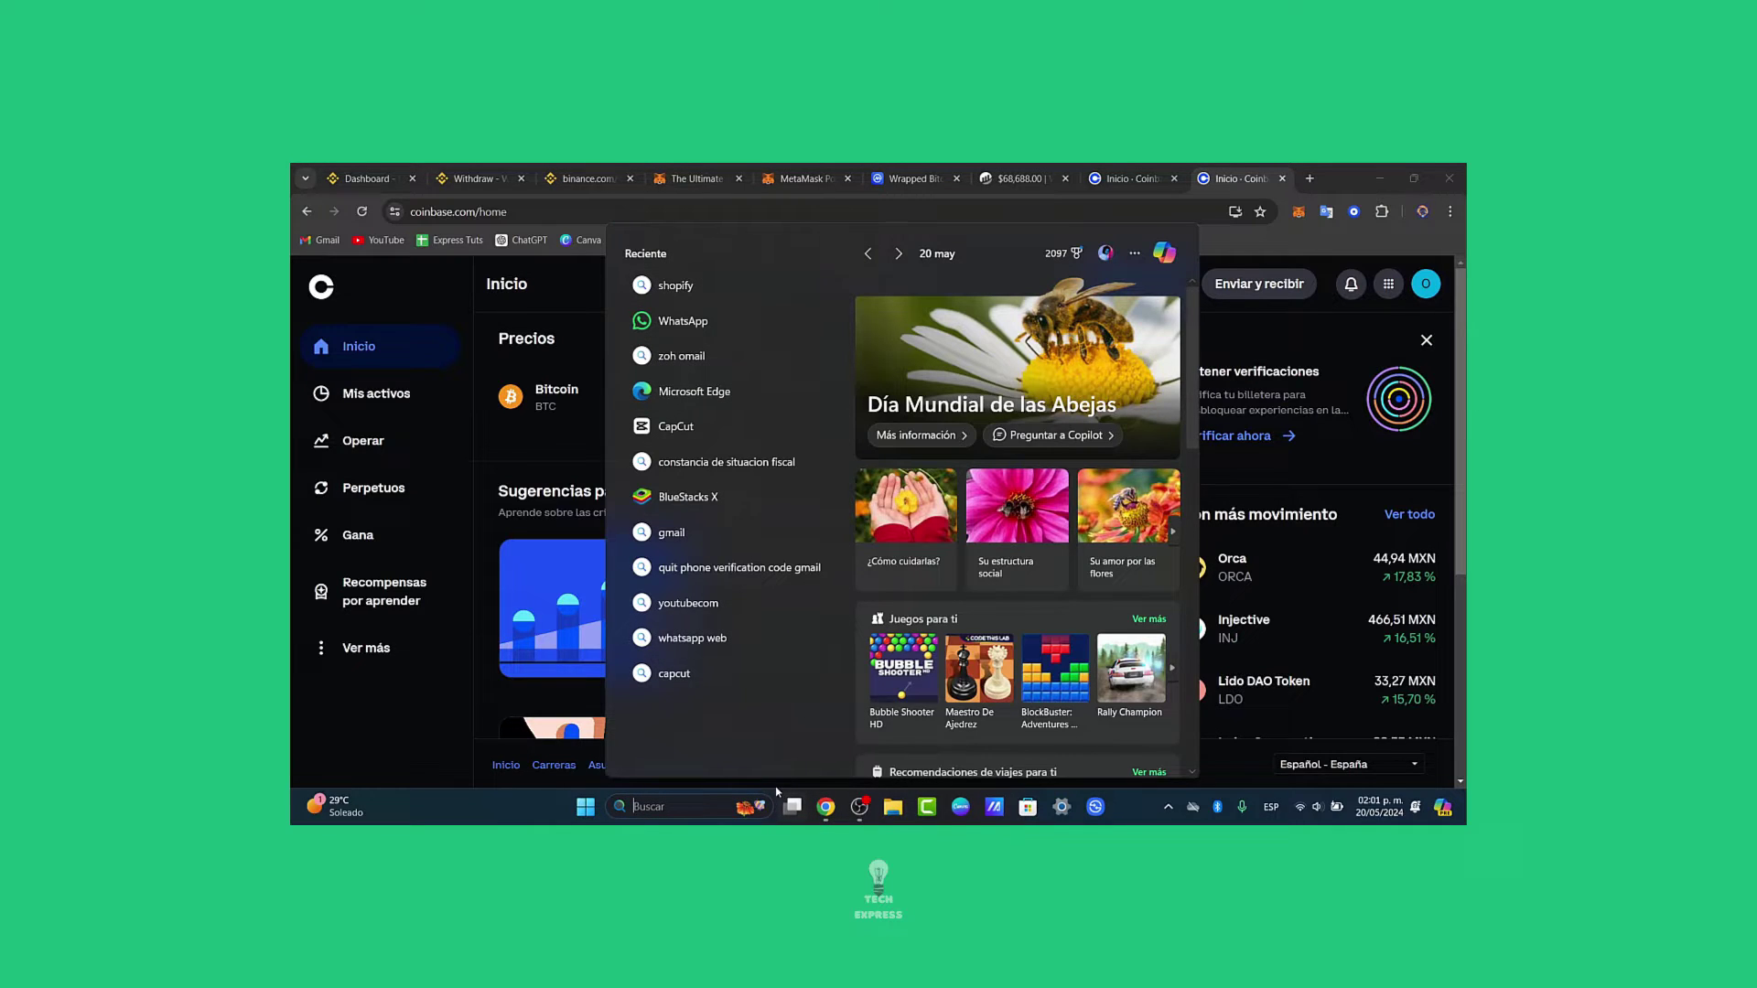
{"action": "type", "text": "crr"}
{"action": "key", "text": "BackSpace"}
{"action": "type", "text": "yp"}
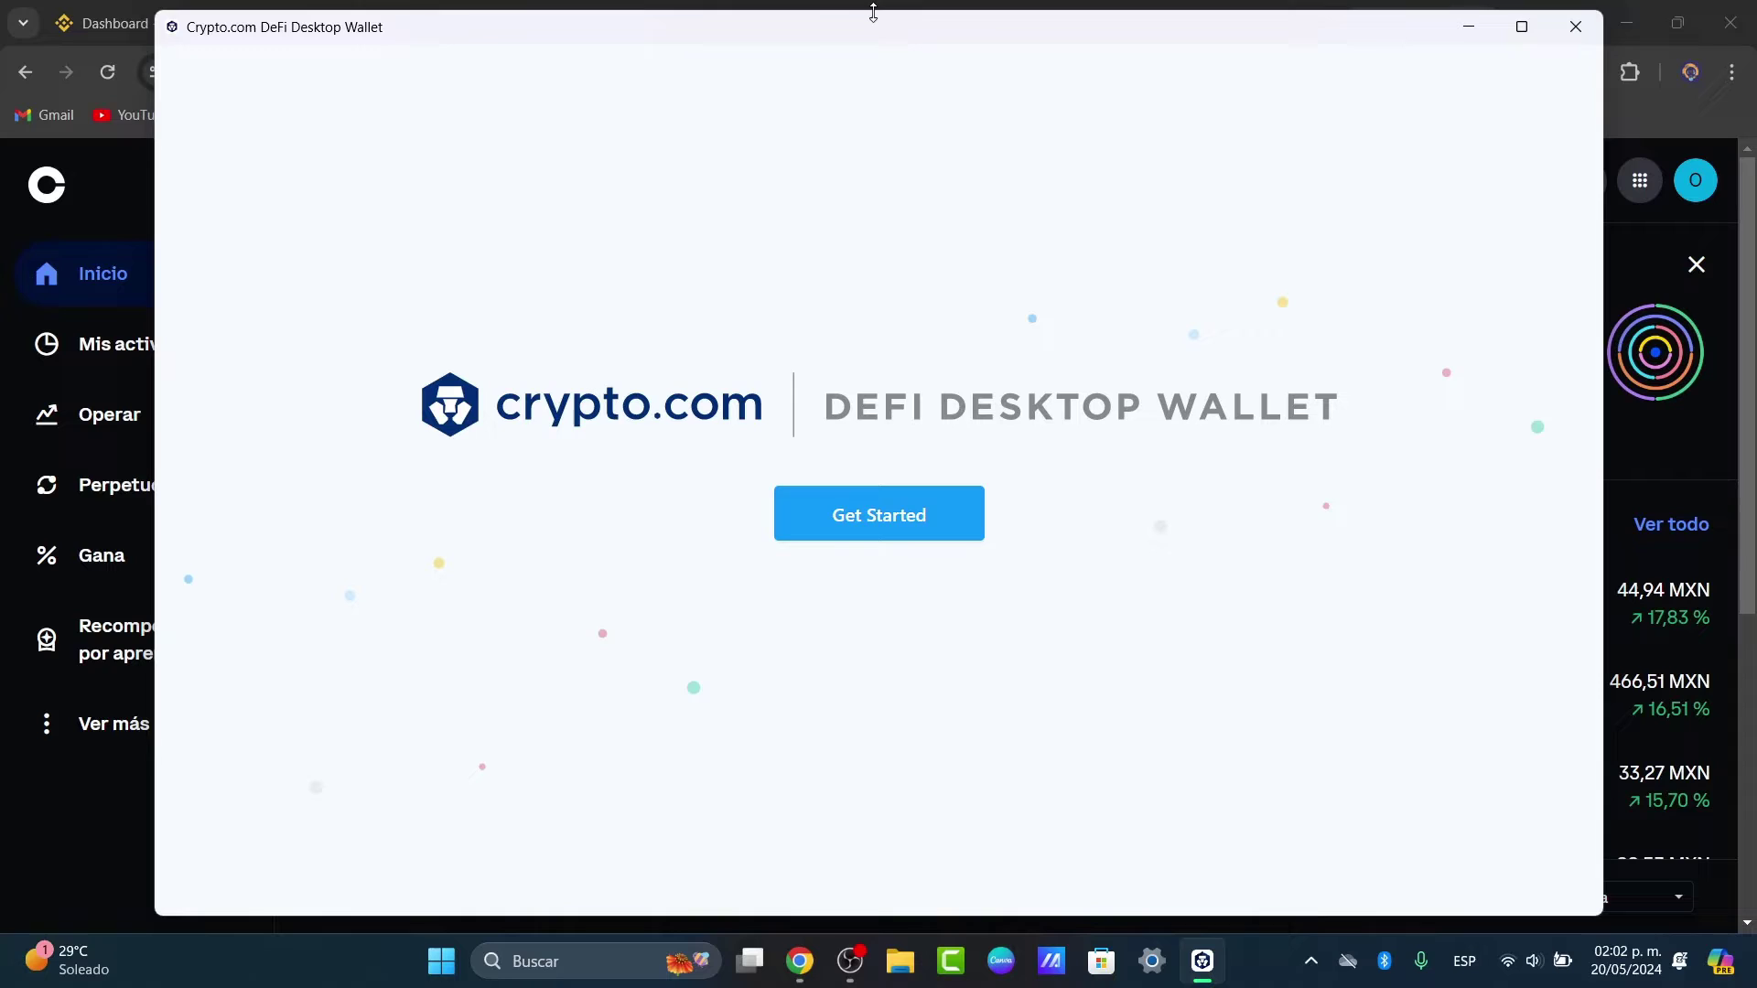
Return to the browser and close the MetaMask, Wrapped Bitcoin and Bitcoin price tabs
{"action": "left_click", "coordinate": [1670, 132]}
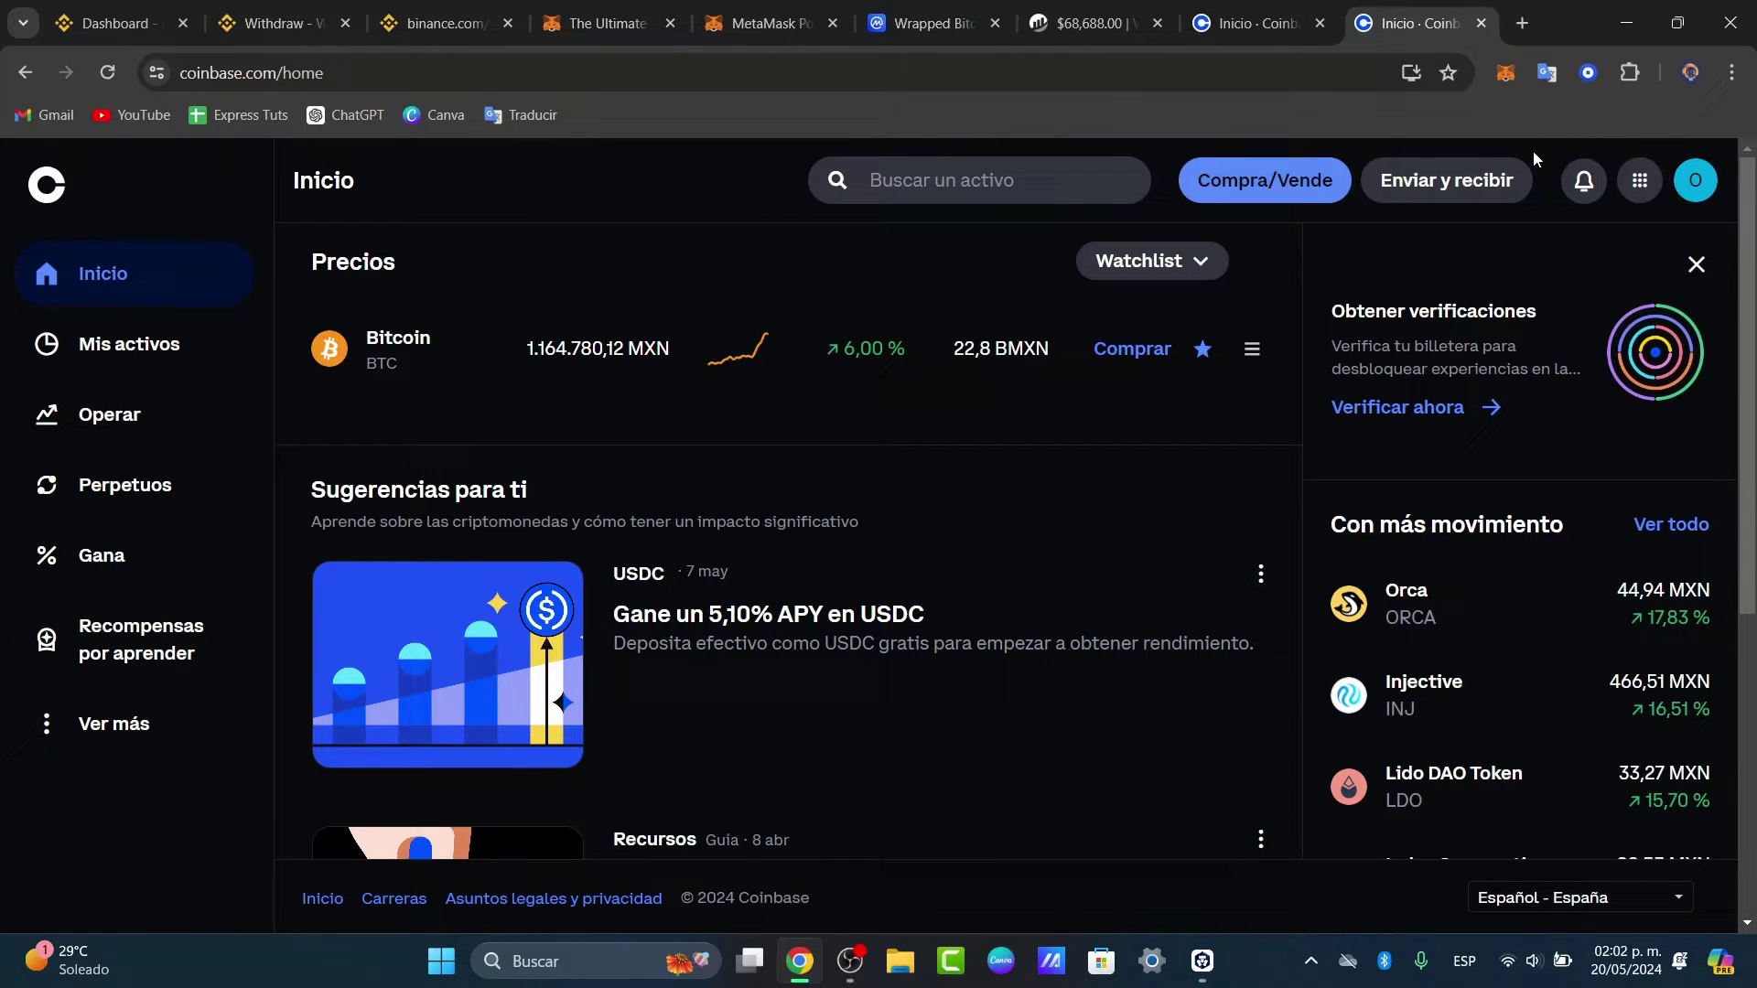
{"action": "left_click", "coordinate": [671, 23]}
{"action": "left_click", "coordinate": [671, 23]}
{"action": "left_click", "coordinate": [671, 23]}
{"action": "left_click", "coordinate": [670, 23]}
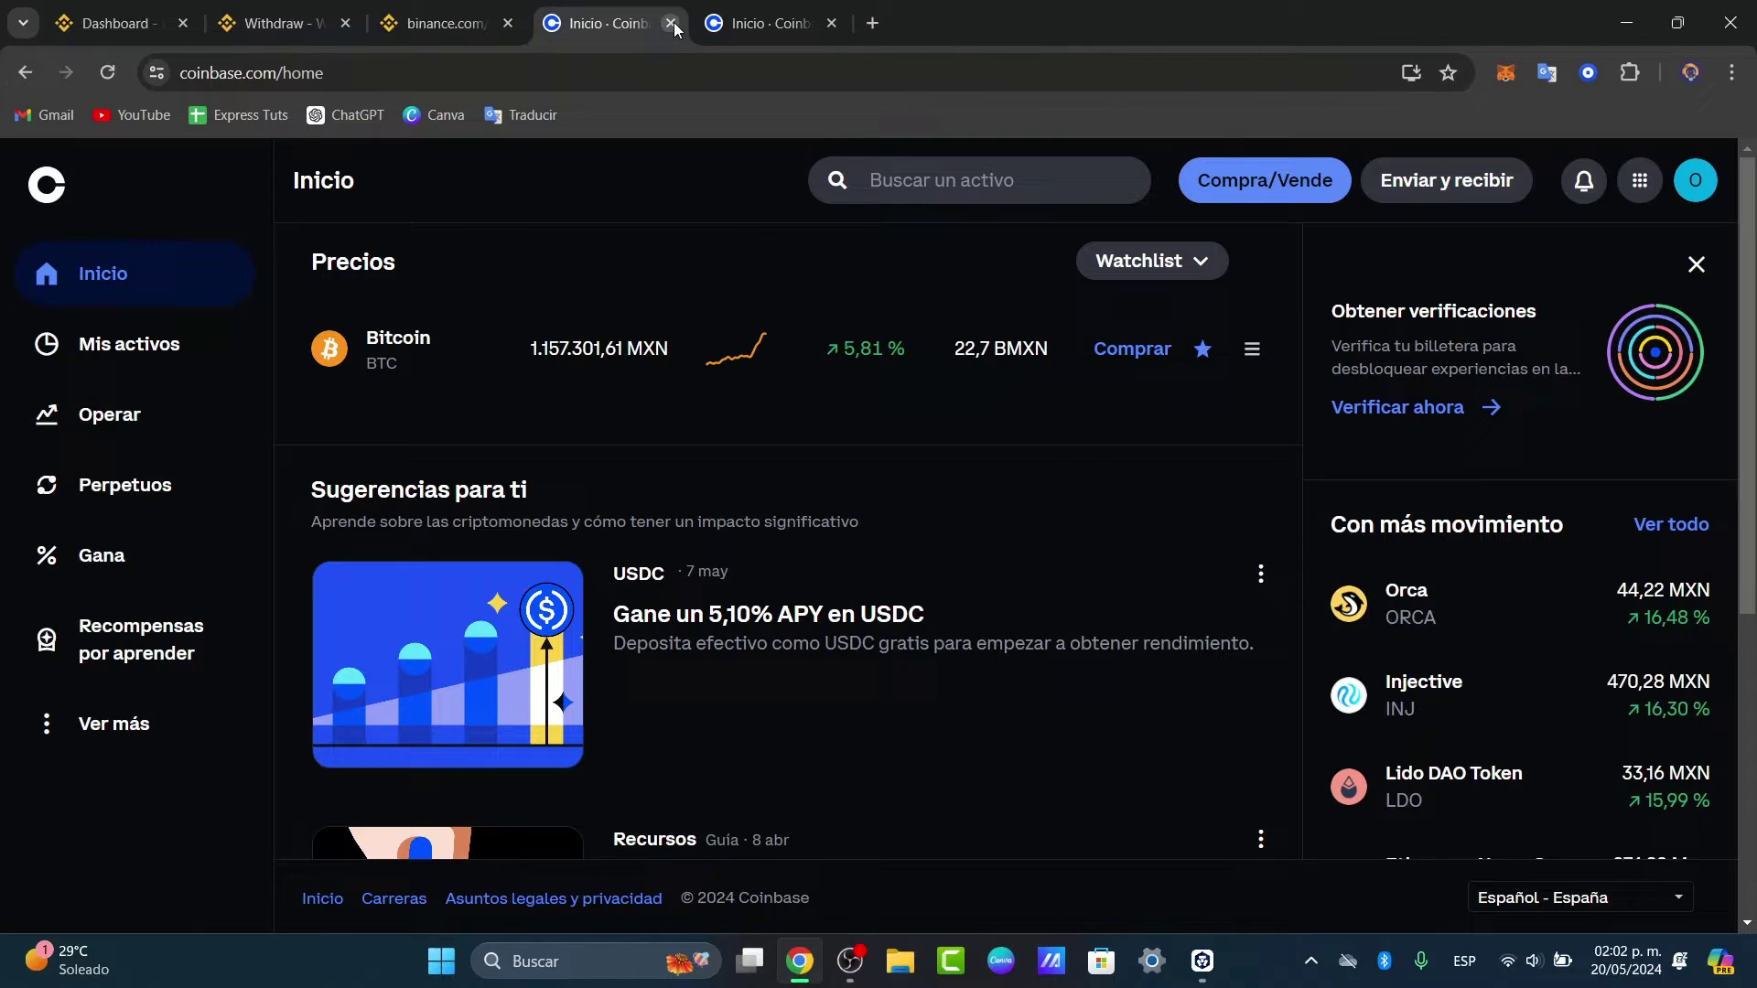
{"action": "left_click", "coordinate": [671, 22]}
{"action": "left_click", "coordinate": [671, 23]}
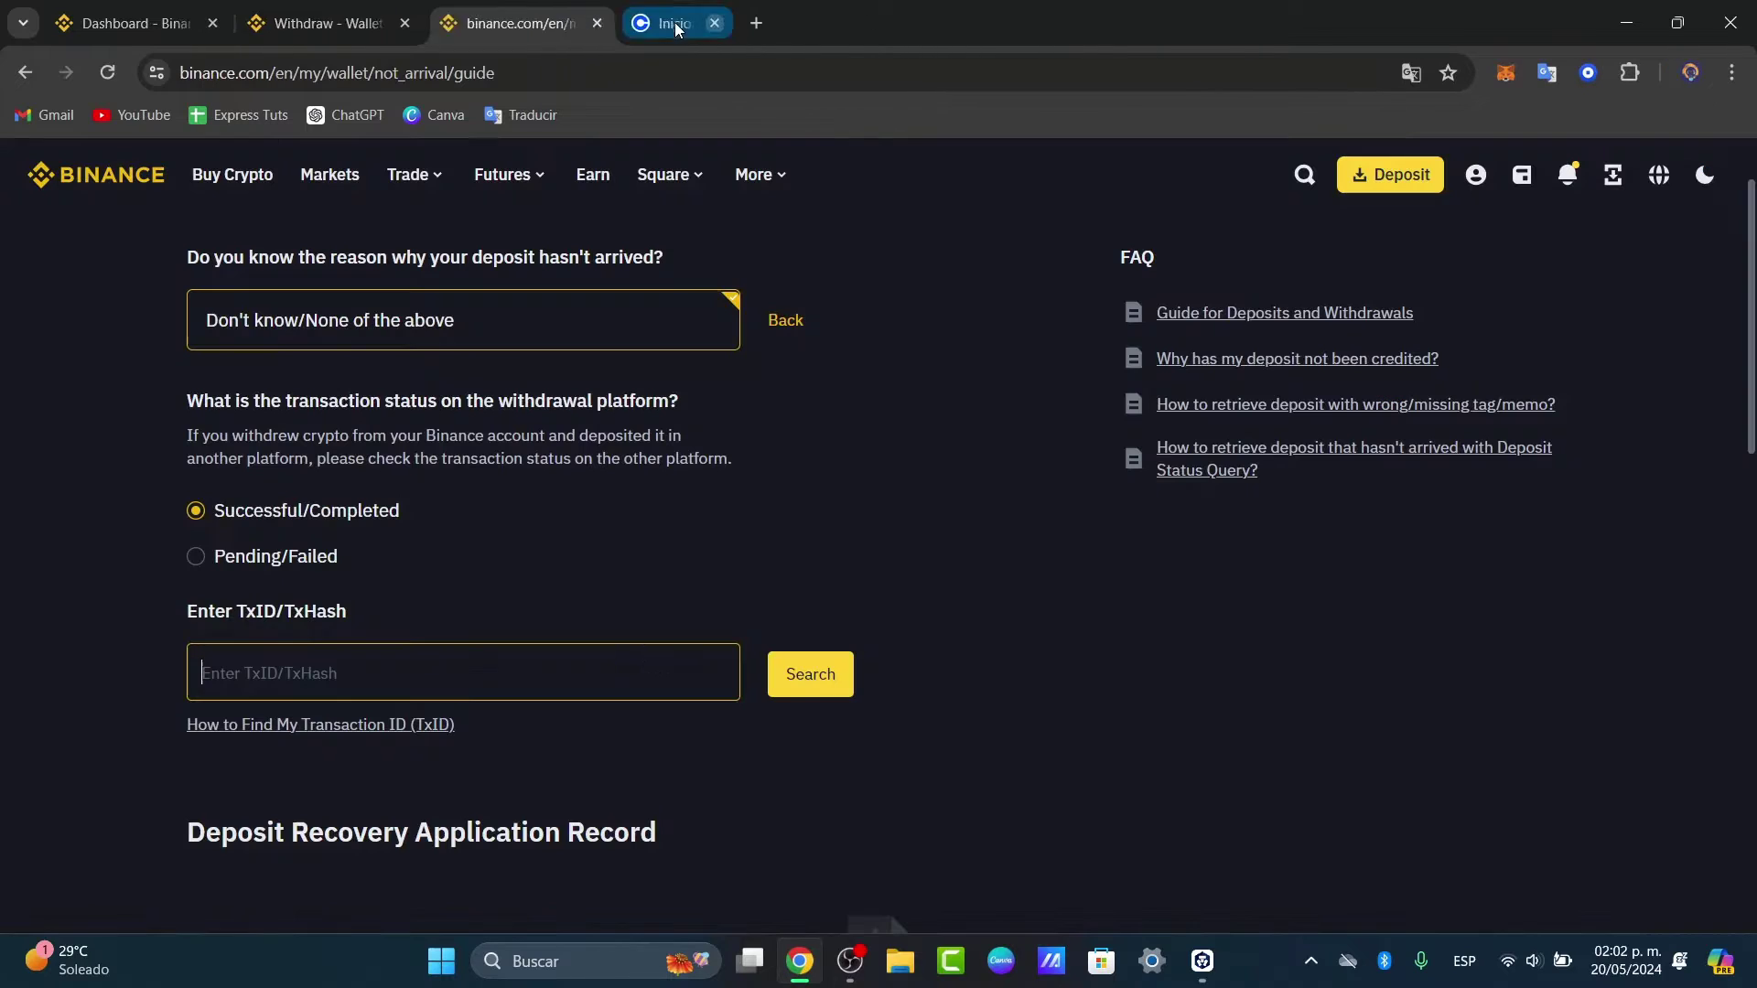
Go to the Binance home page and close the leftover withdraw and deposit guide tabs
{"action": "left_click", "coordinate": [425, 41]}
{"action": "left_click", "coordinate": [183, 23]}
{"action": "left_click", "coordinate": [91, 178]}
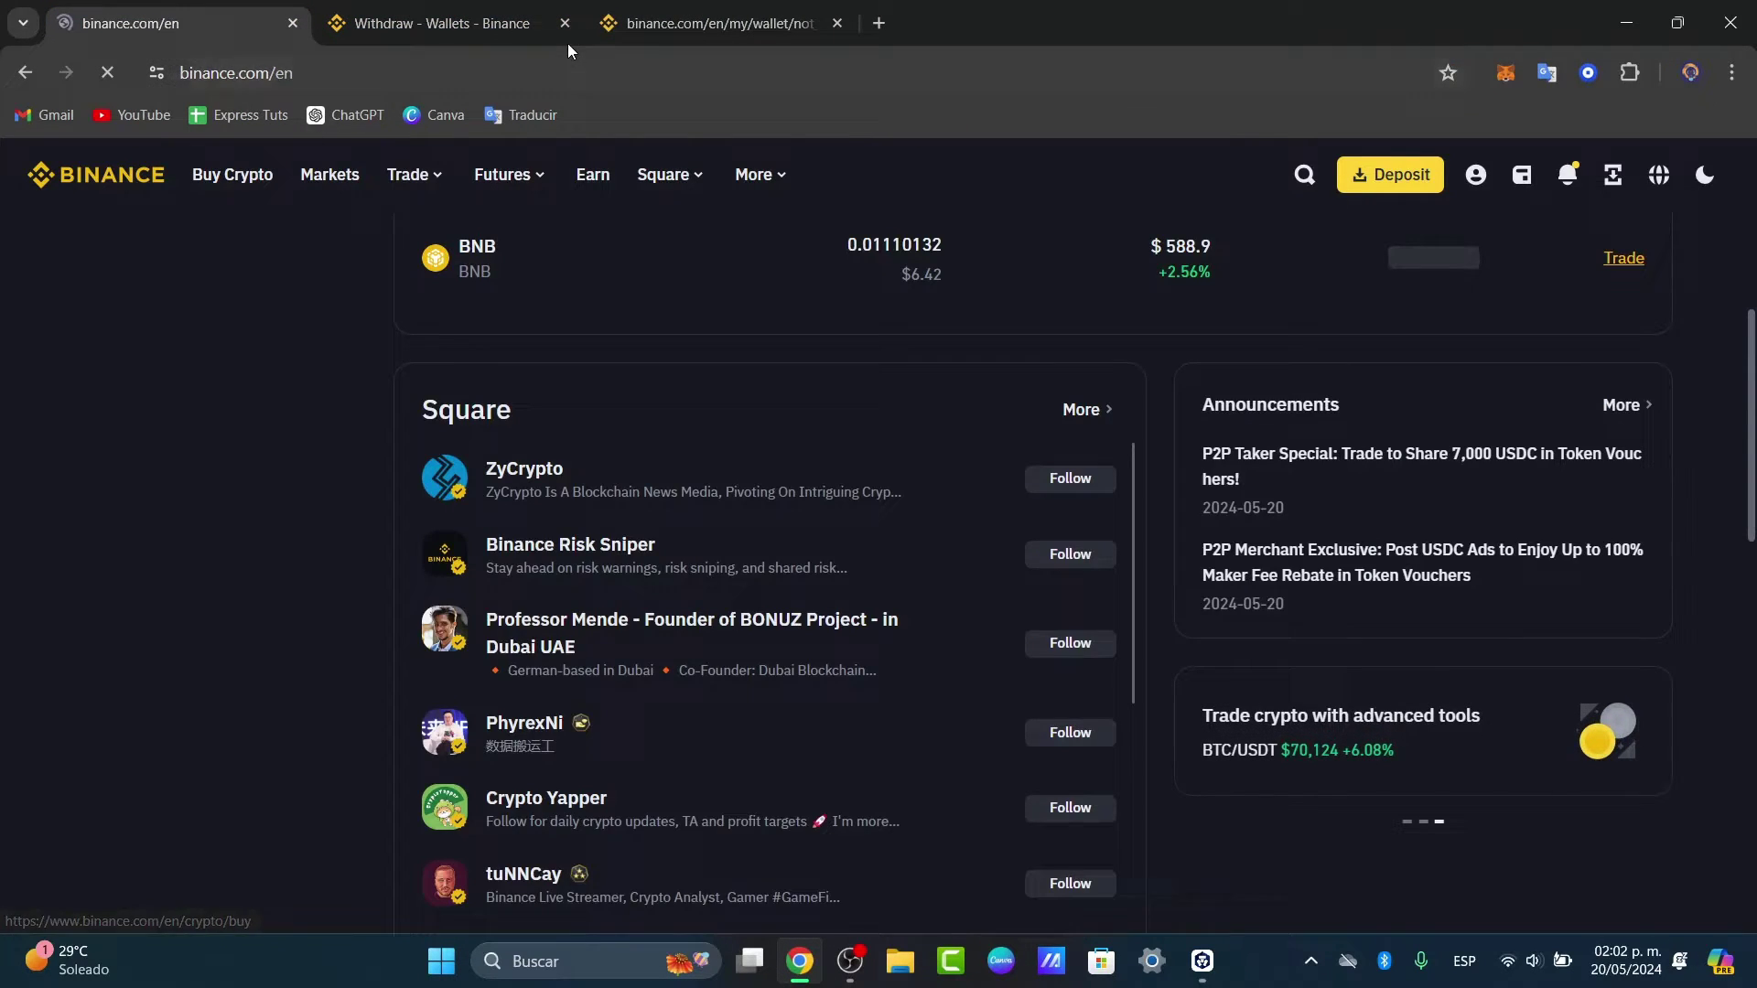
{"action": "left_click", "coordinate": [567, 30]}
{"action": "left_click", "coordinate": [568, 30]}
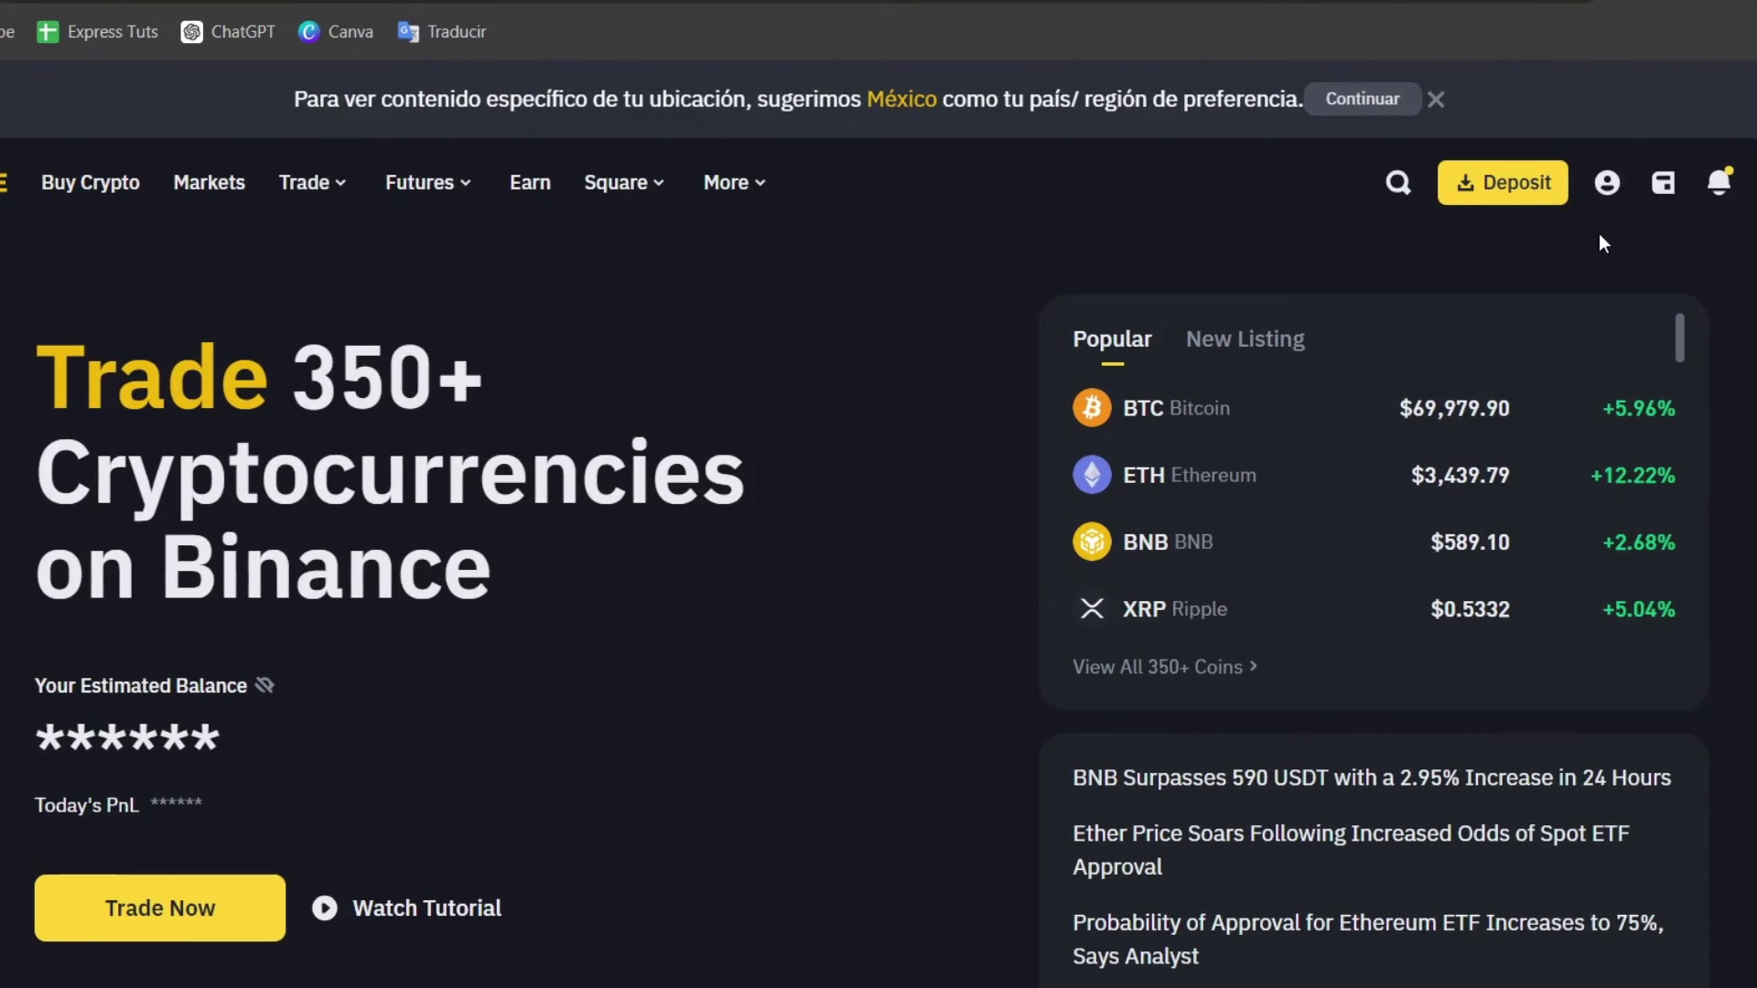
Open the Binance wallet Overview showing estimated balance and assets
{"action": "mouse_move", "coordinate": [1664, 188]}
{"action": "left_click", "coordinate": [1650, 260]}
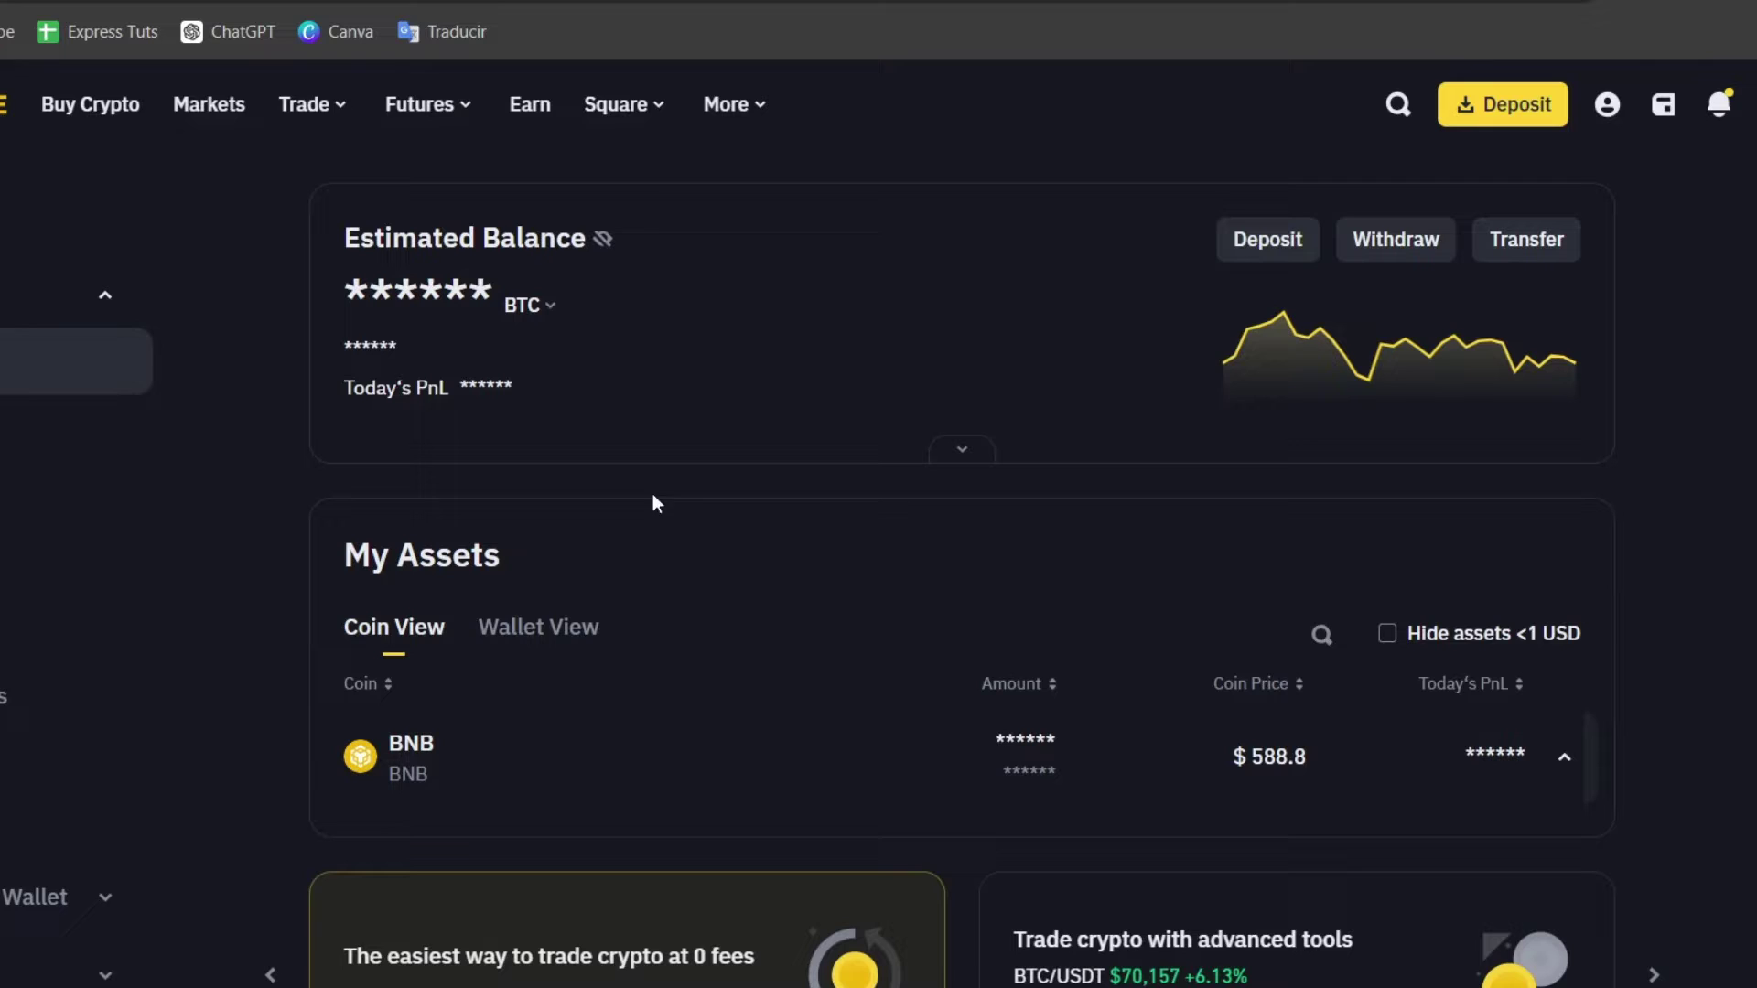
{"action": "mouse_move", "coordinate": [1663, 106]}
Start a crypto withdrawal and choose USDT as the coin
{"action": "left_click", "coordinate": [1366, 244]}
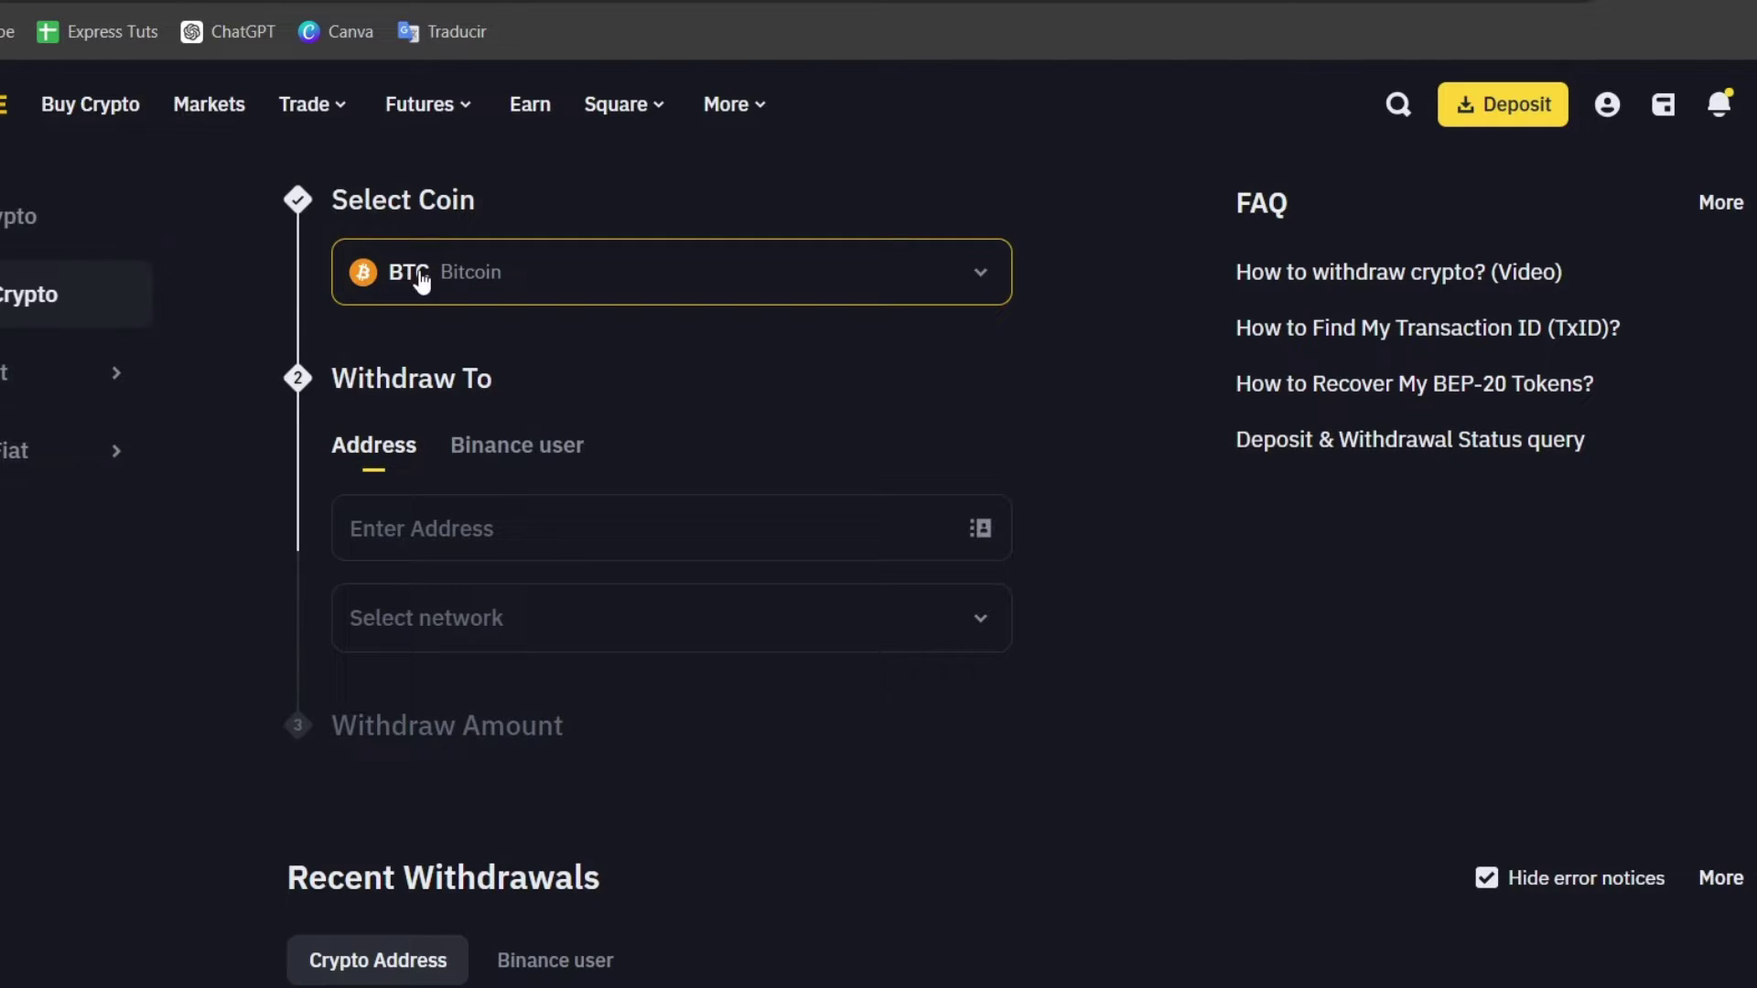
{"action": "left_click", "coordinate": [560, 275]}
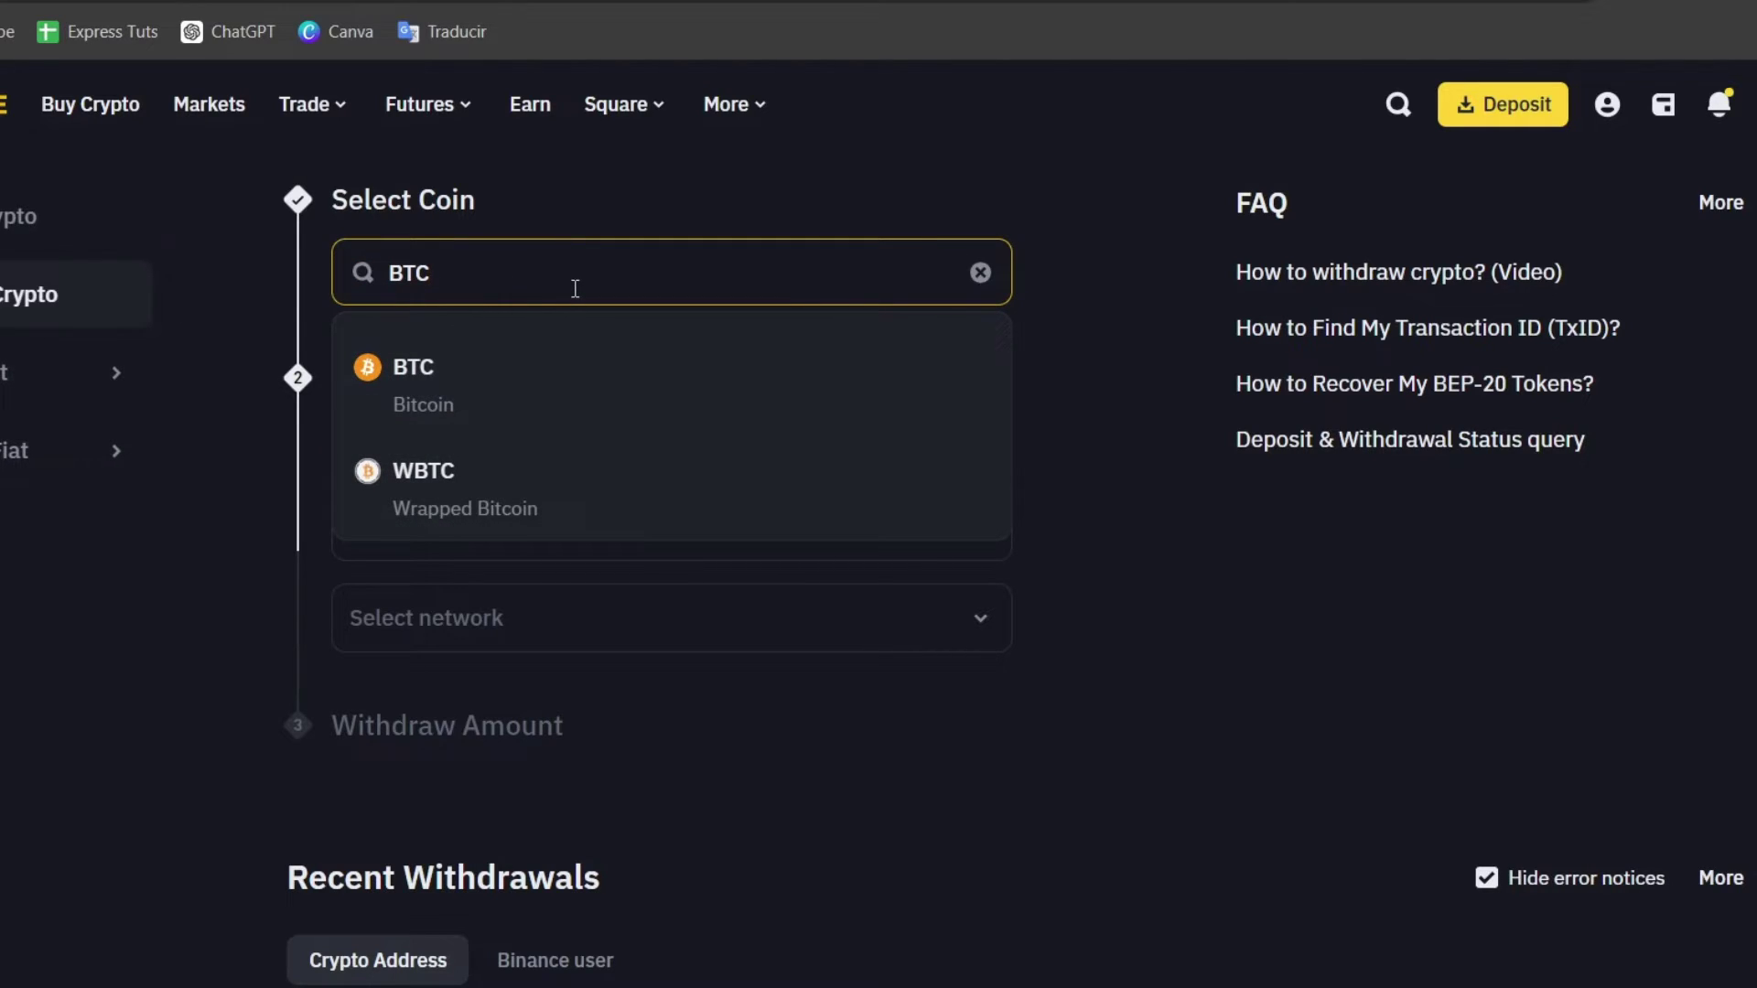
{"action": "double_click", "coordinate": [573, 286]}
{"action": "key", "text": "BackSpace"}
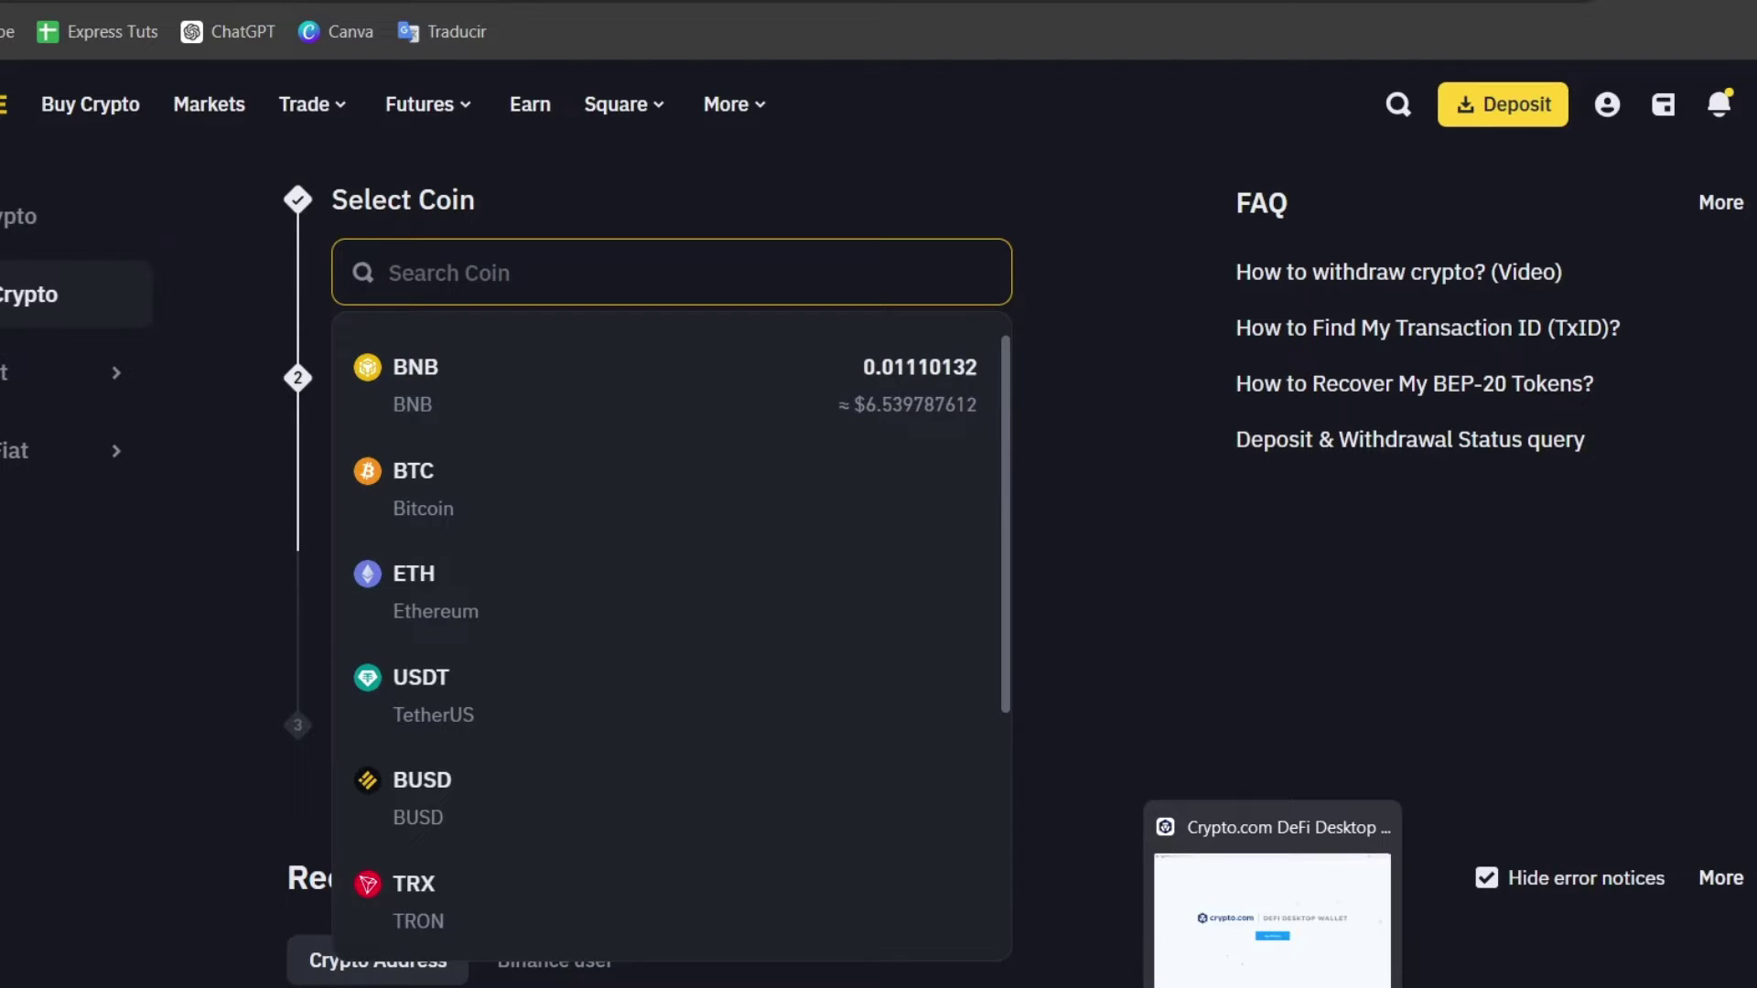
{"action": "left_click", "coordinate": [600, 712]}
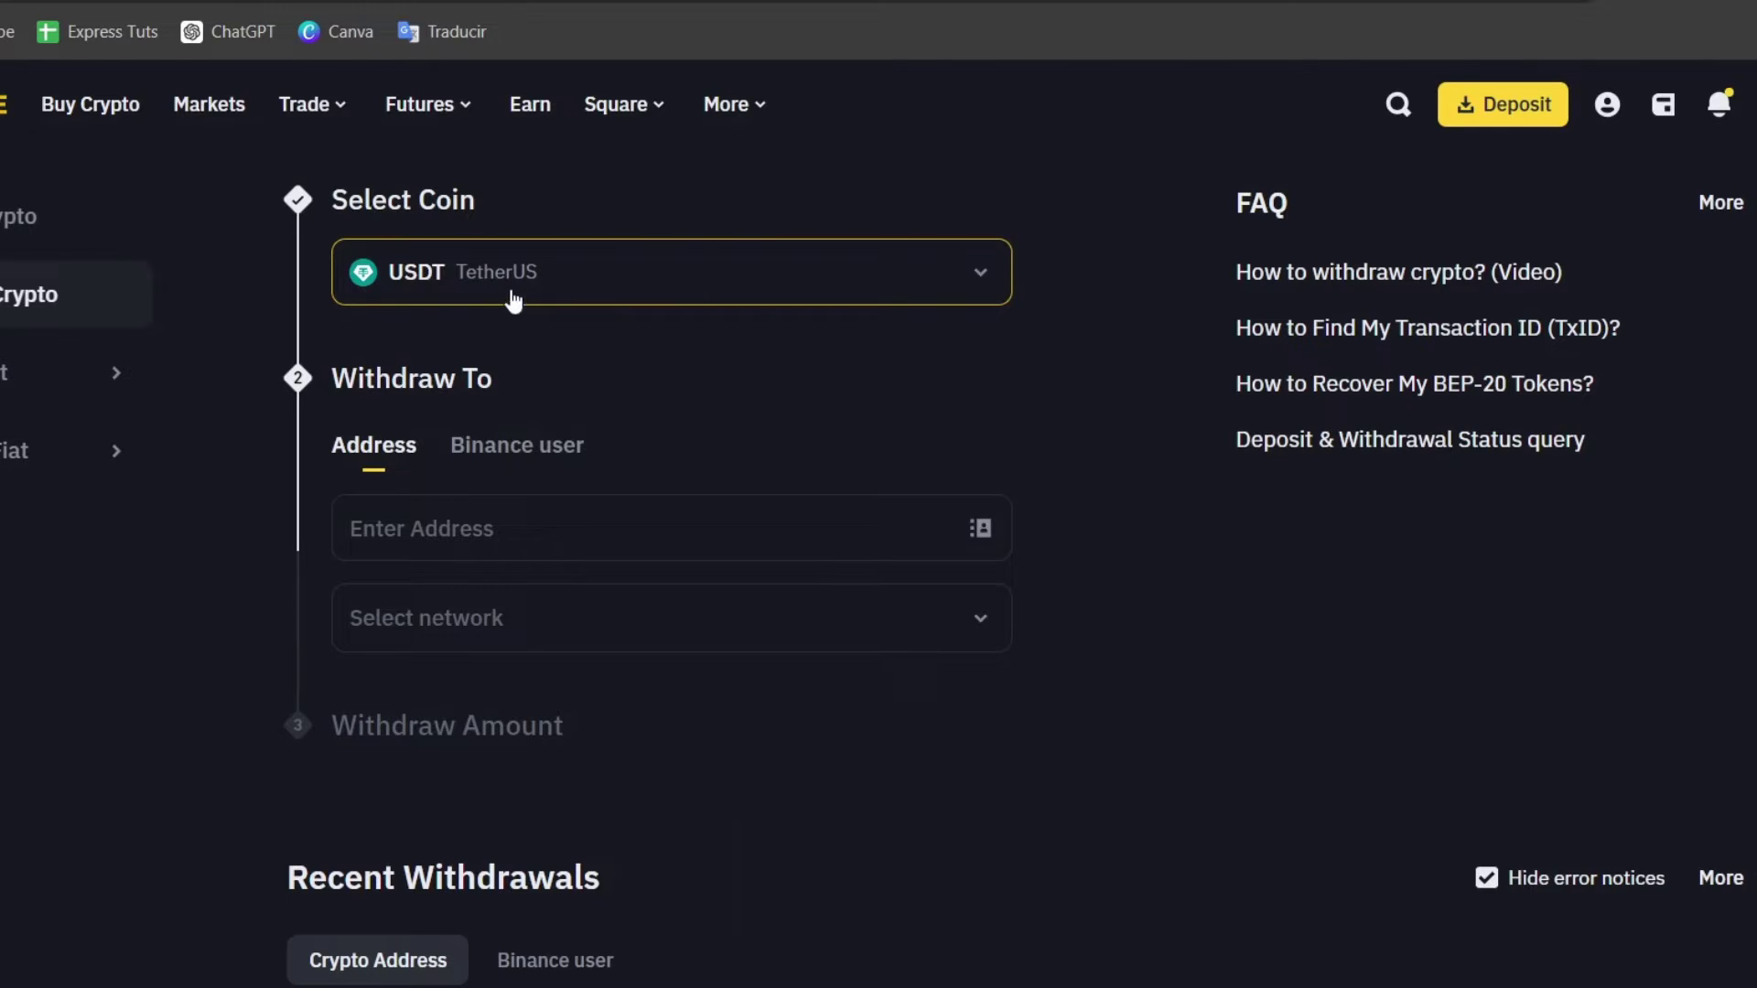
Bring up the list of available USDT withdrawal networks
{"action": "left_click_drag", "start_coordinate": [494, 272], "coordinate": [581, 393]}
{"action": "left_click", "coordinate": [486, 534]}
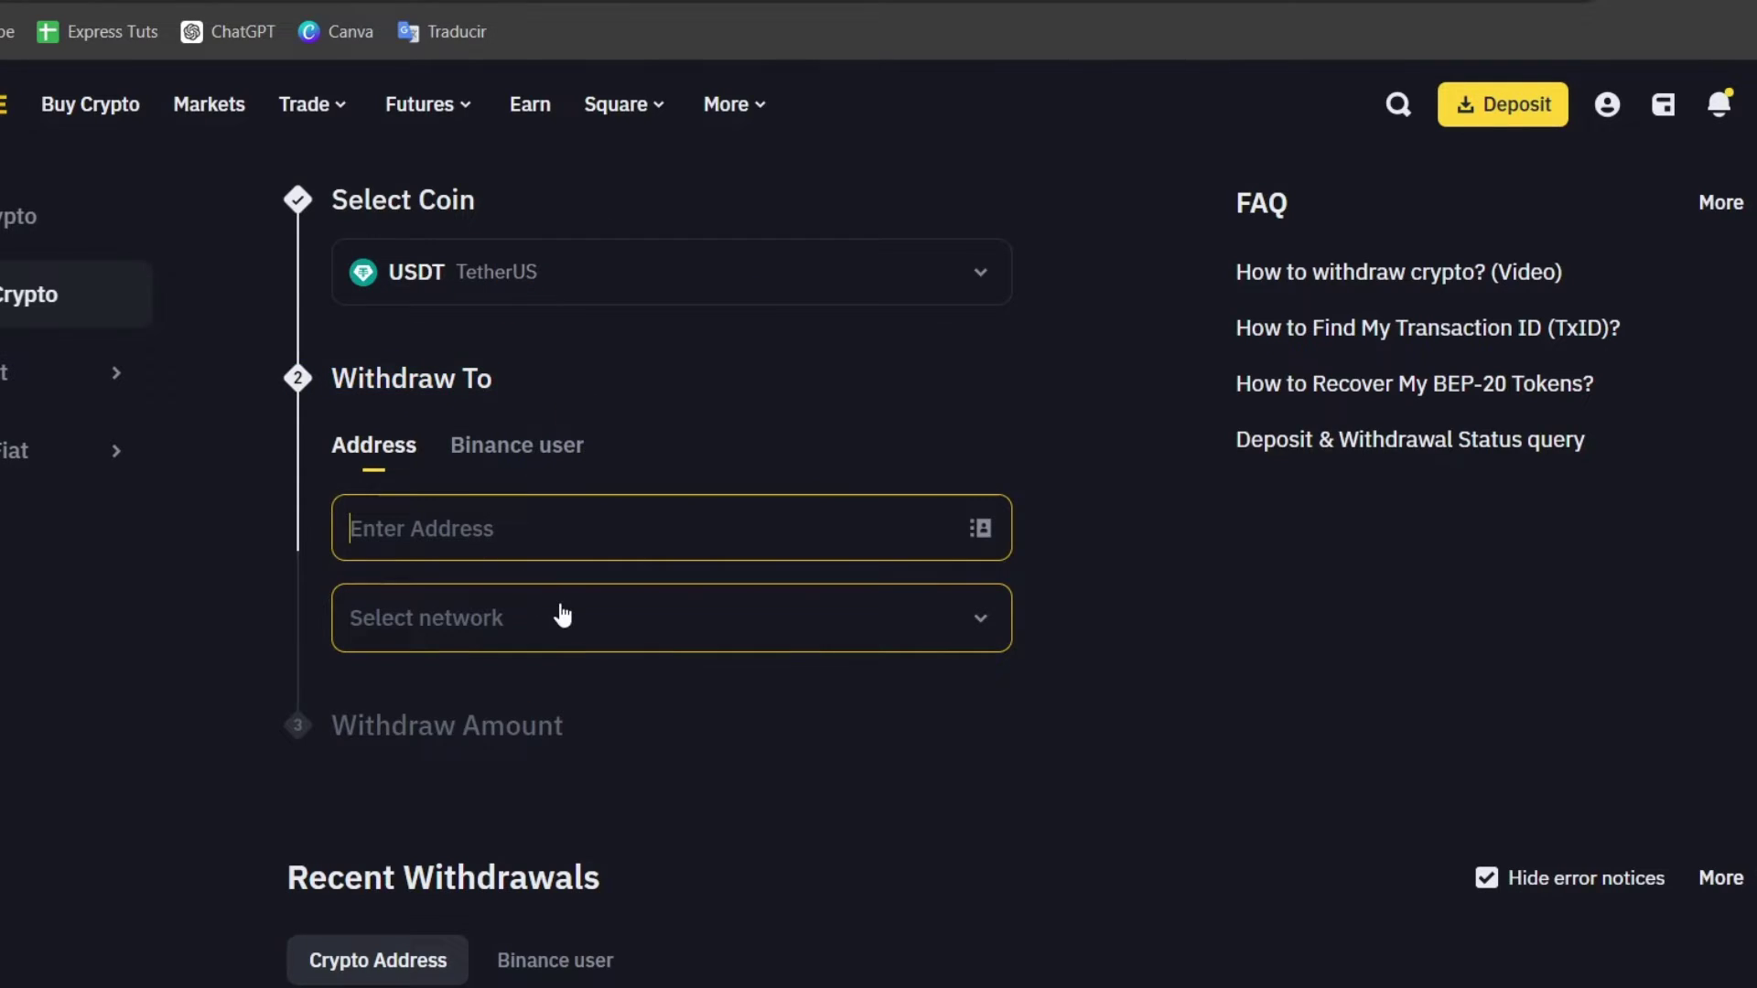
{"action": "left_click", "coordinate": [560, 611]}
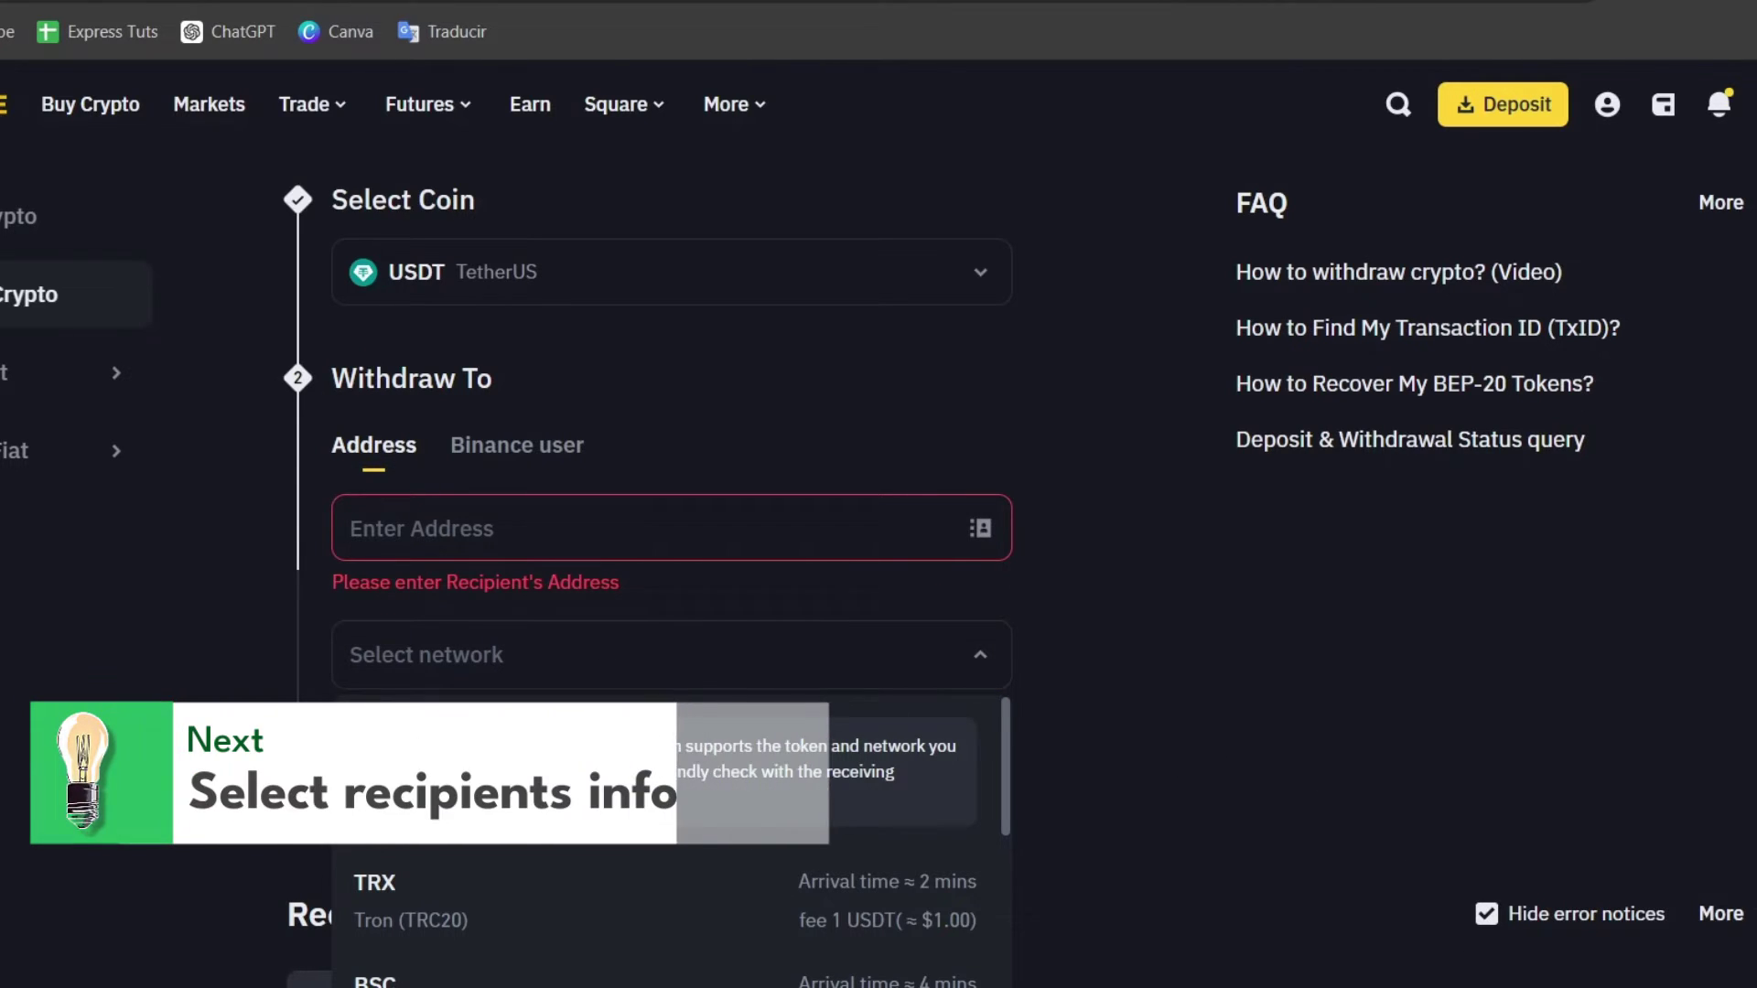
Set up the DeFi Wallet with an app password and dismiss the data analytics notice
{"action": "mouse_move", "coordinate": [1272, 987]}
{"action": "left_click", "coordinate": [1272, 920]}
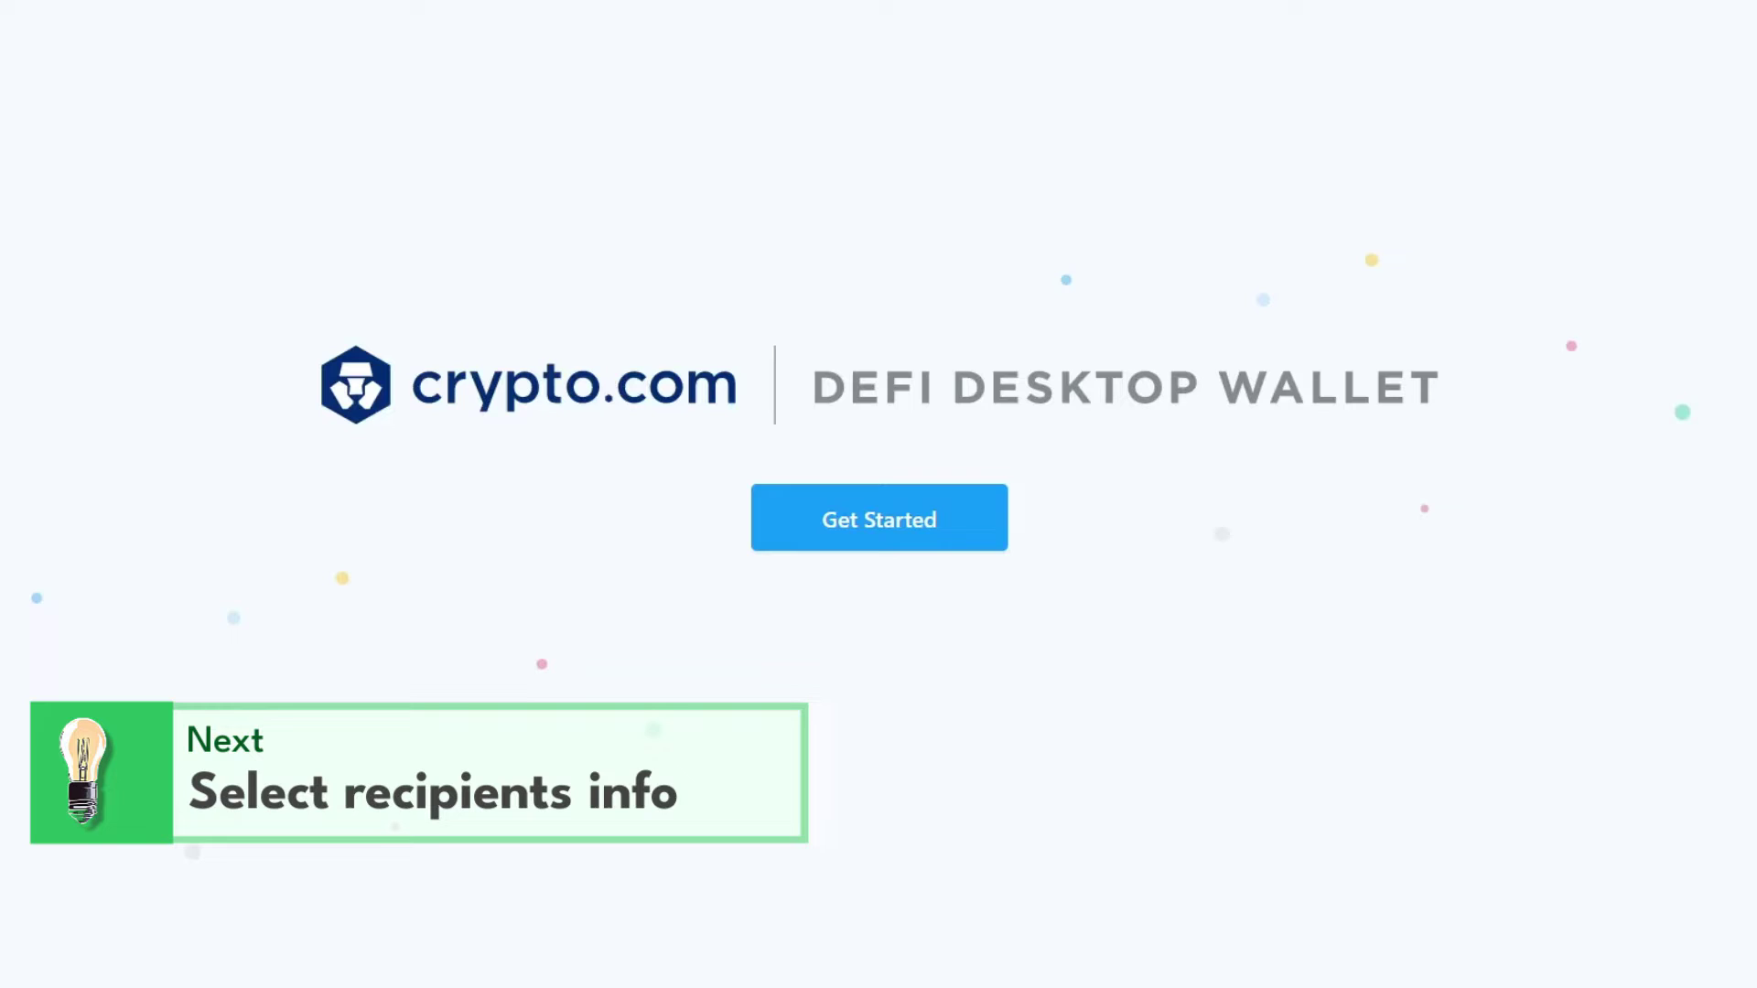
{"action": "left_click", "coordinate": [930, 535]}
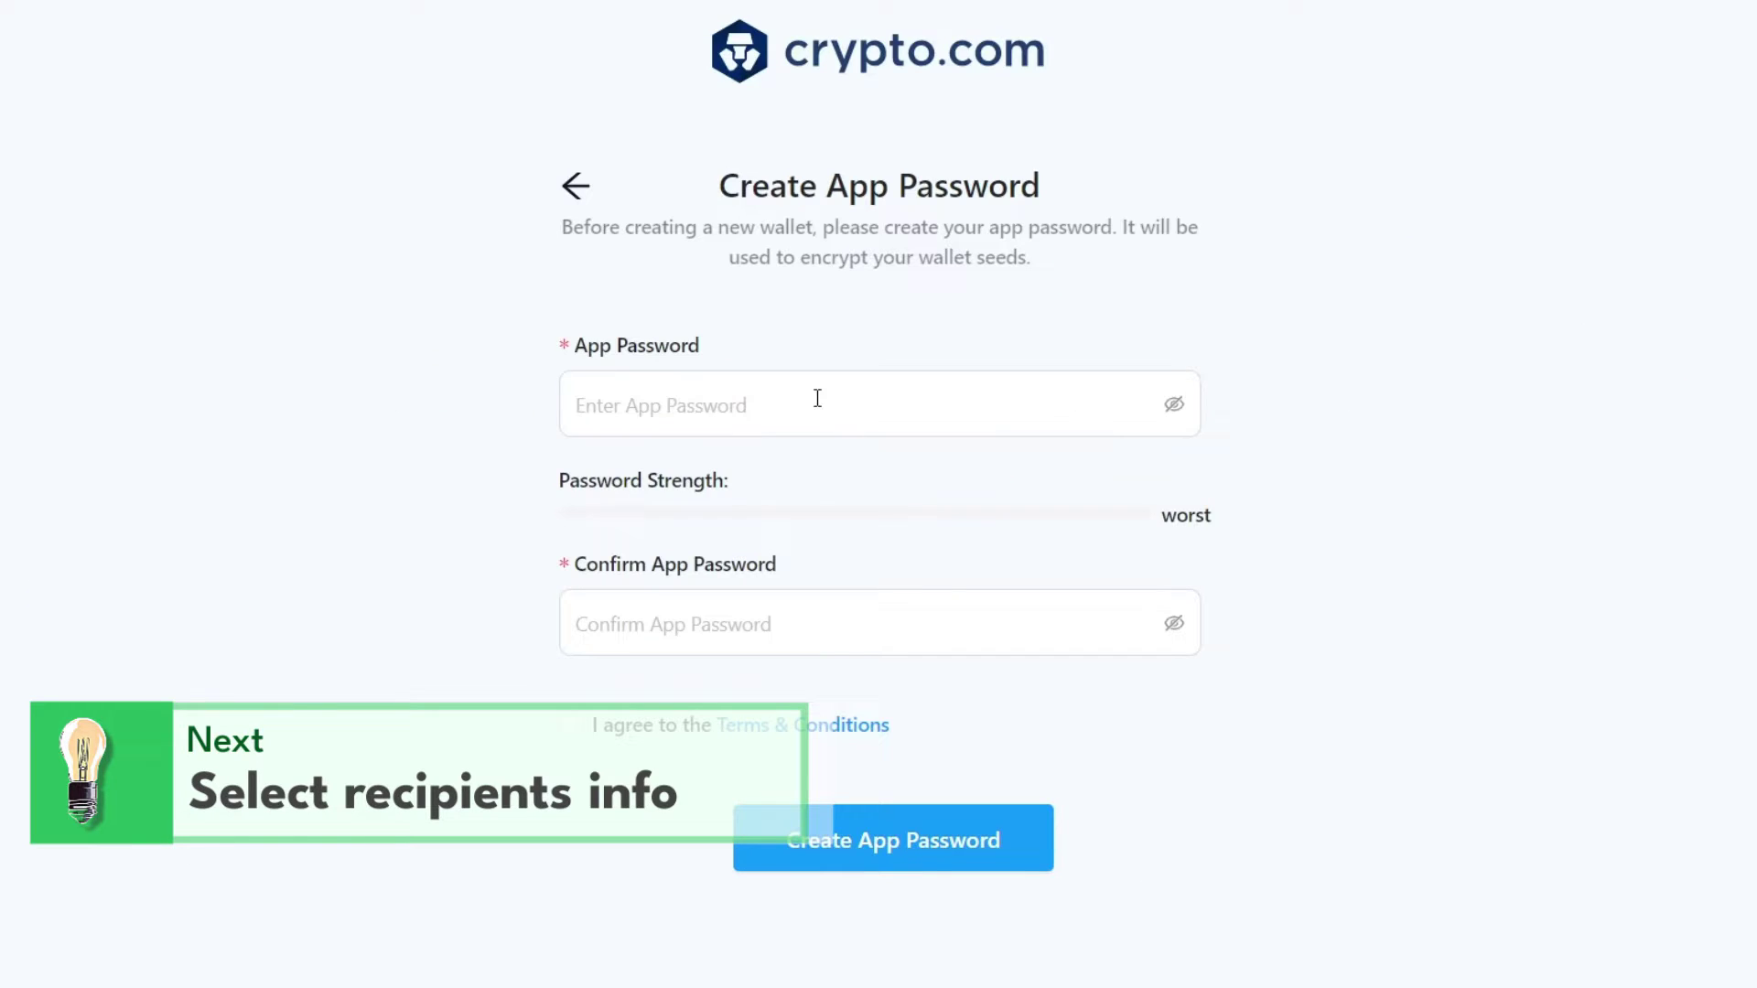
{"action": "left_click", "coordinate": [896, 419]}
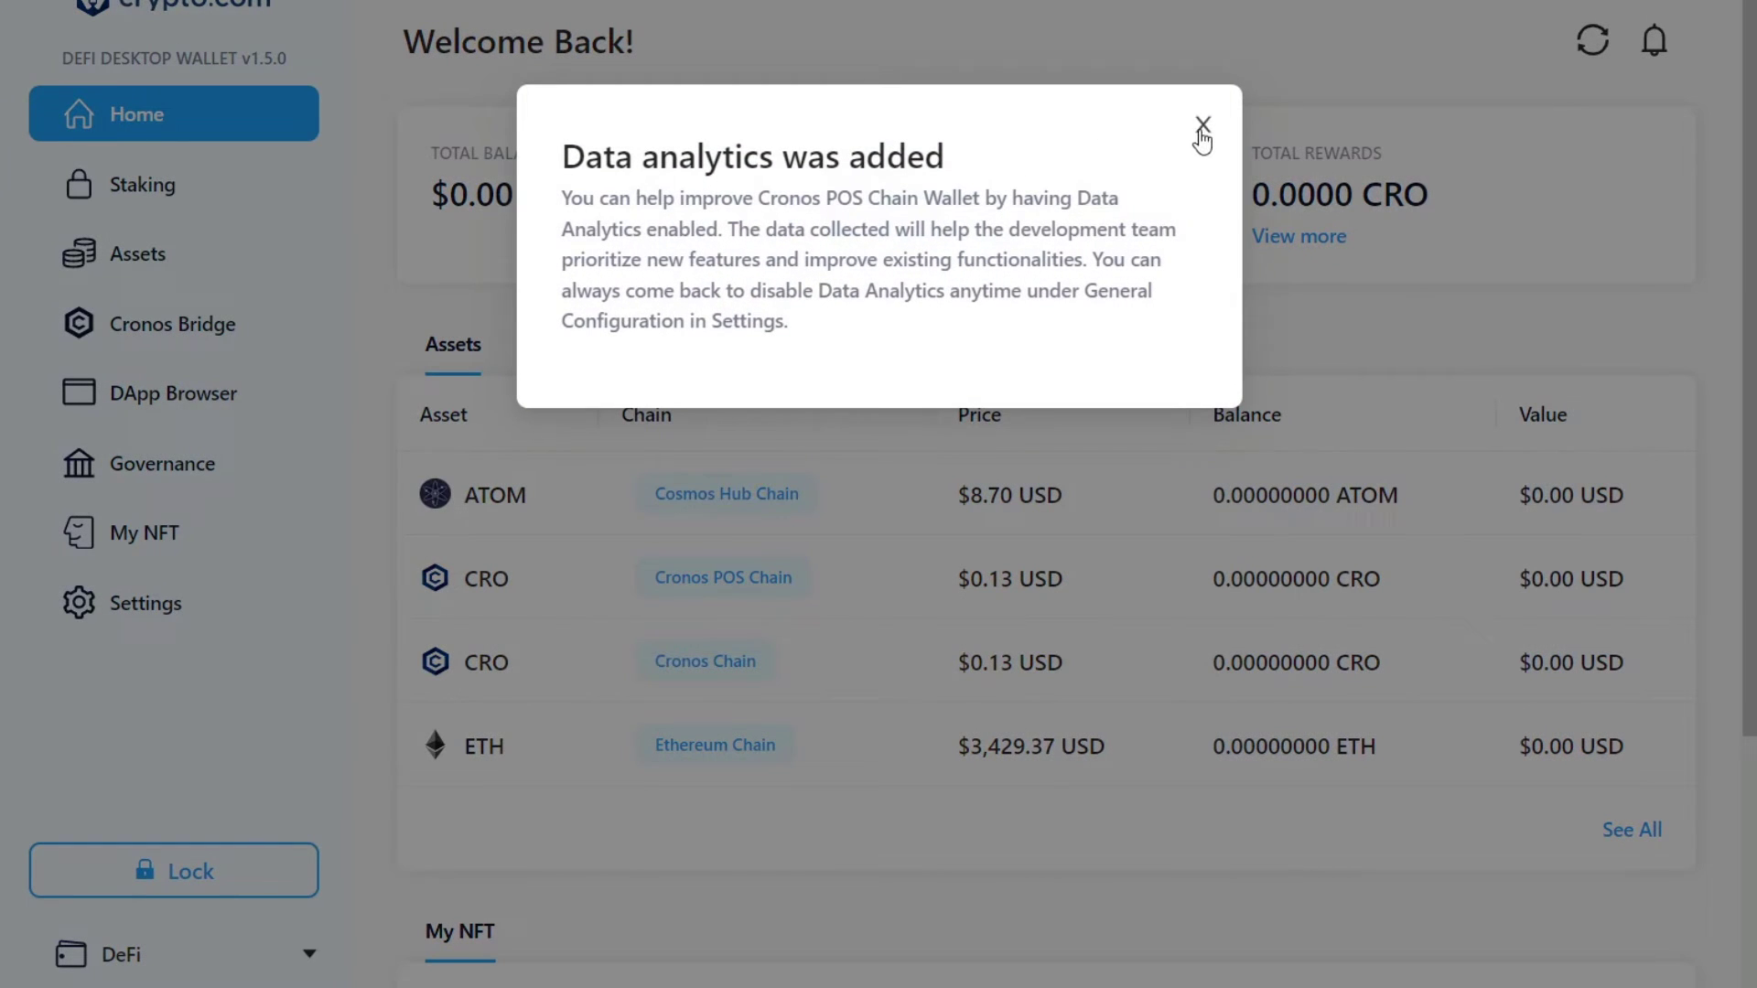
{"action": "left_click", "coordinate": [1202, 126]}
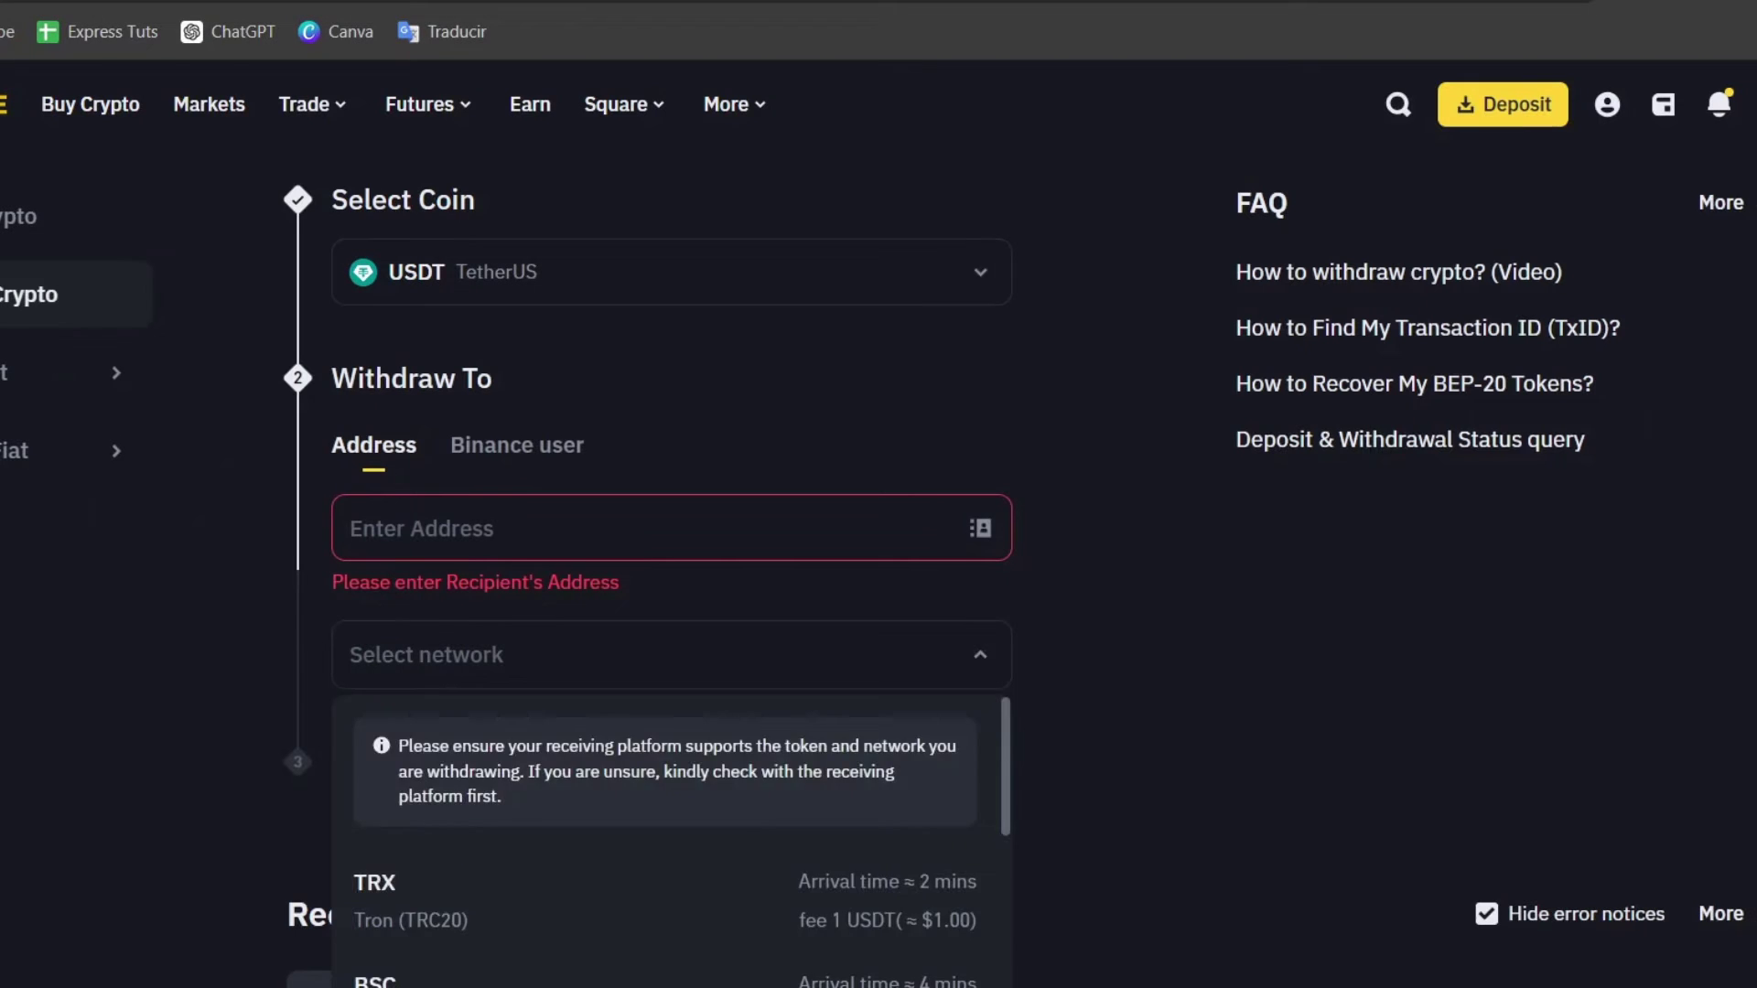
Replace USDT with ATOM (Cosmos) by searching 'ato' in the coin chooser
{"action": "left_click", "coordinate": [152, 512]}
{"action": "left_click", "coordinate": [553, 272]}
{"action": "double_click", "coordinate": [580, 271]}
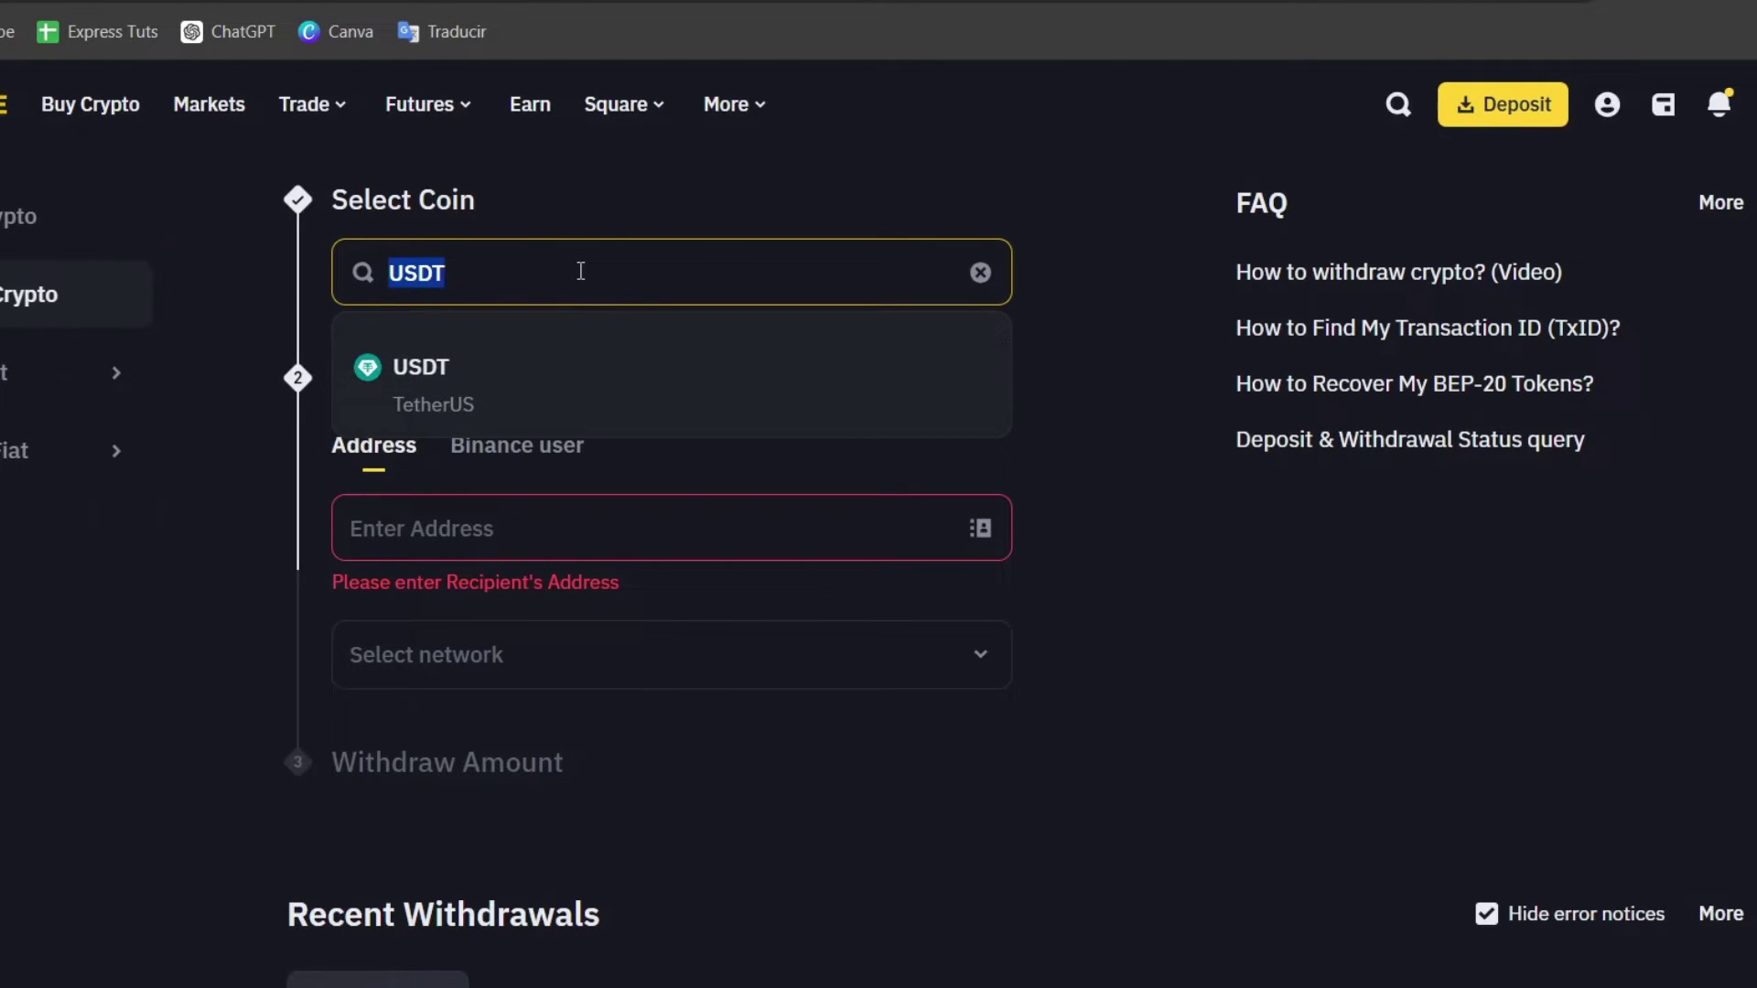
{"action": "type", "text": "ato"}
{"action": "left_click", "coordinate": [480, 371]}
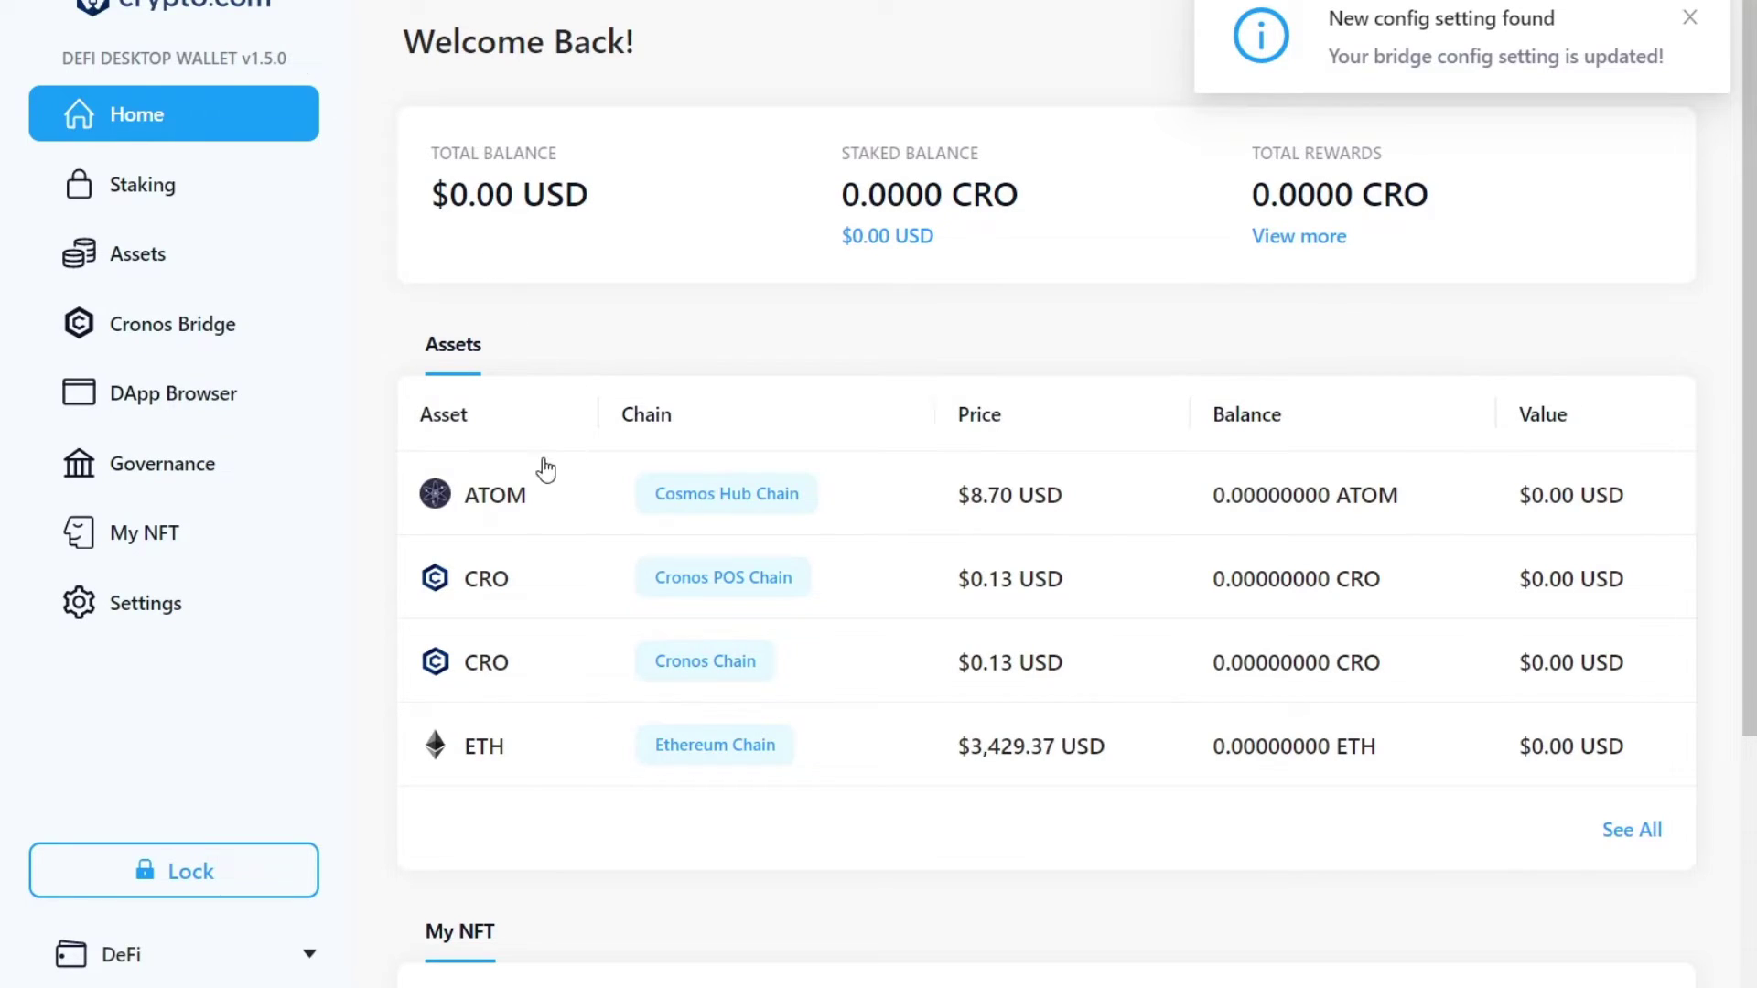
Open the ATOM asset, show its cosmos receive address and copy it
{"action": "left_click", "coordinate": [513, 496]}
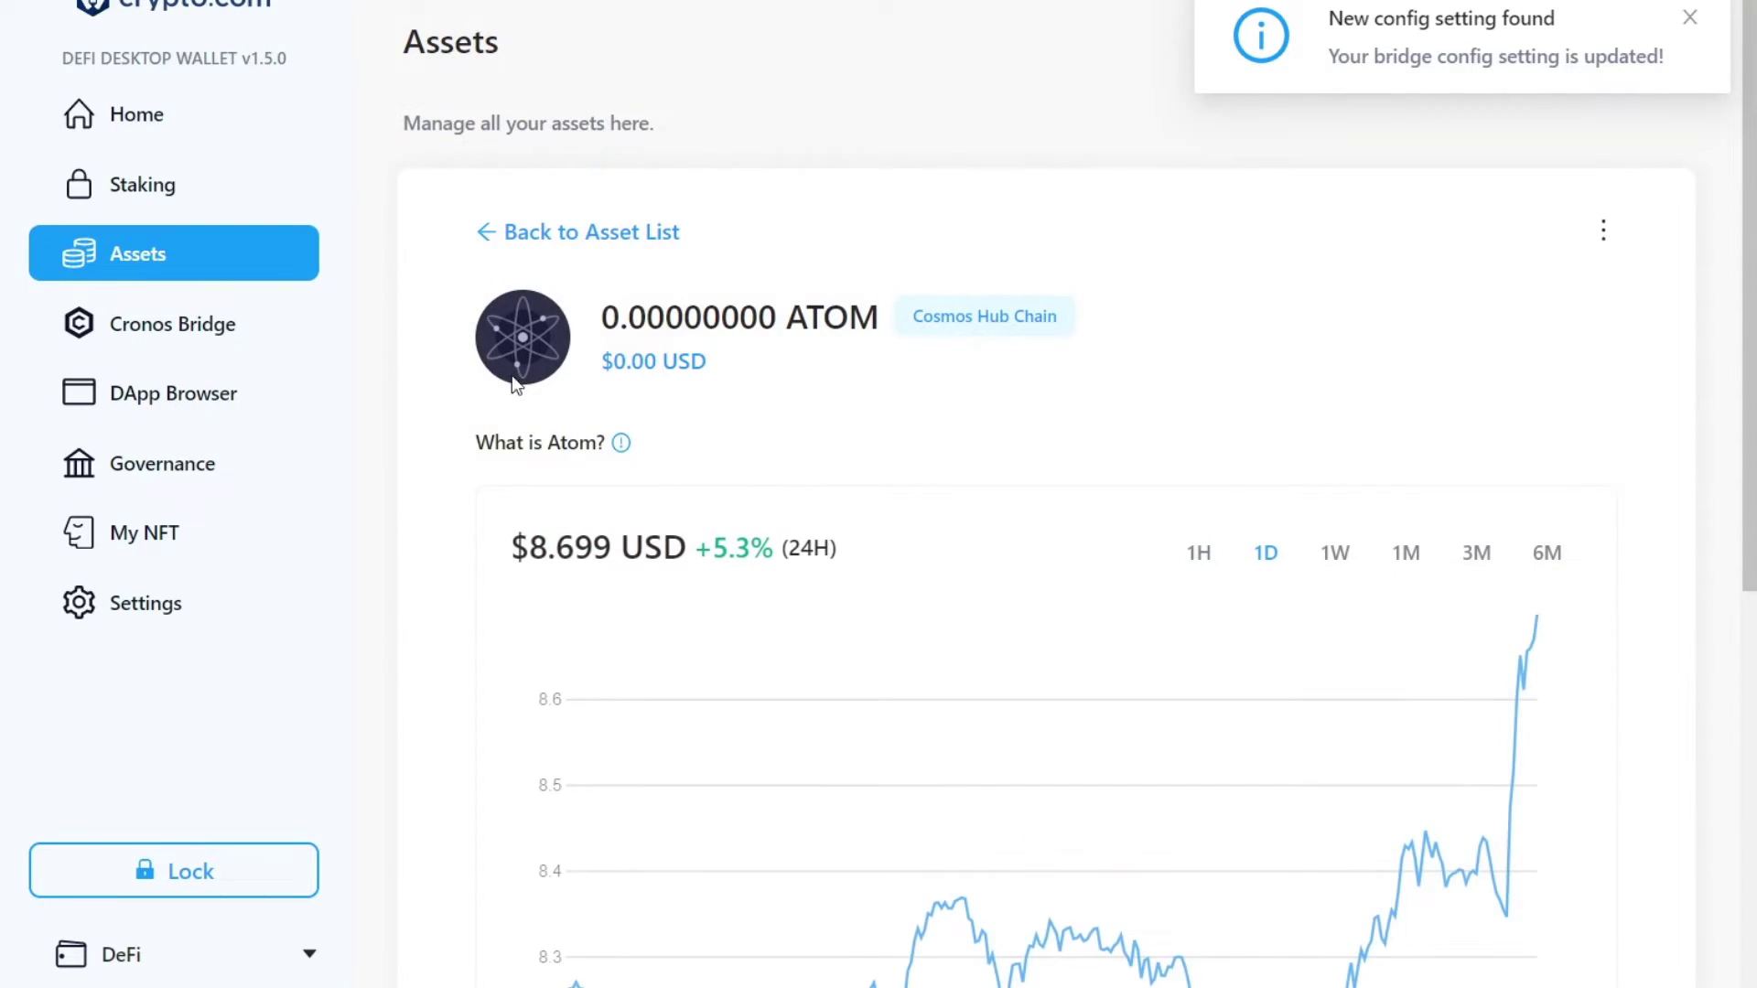
{"action": "scroll", "coordinate": [911, 485], "scroll_direction": "down", "scroll_amount": 7}
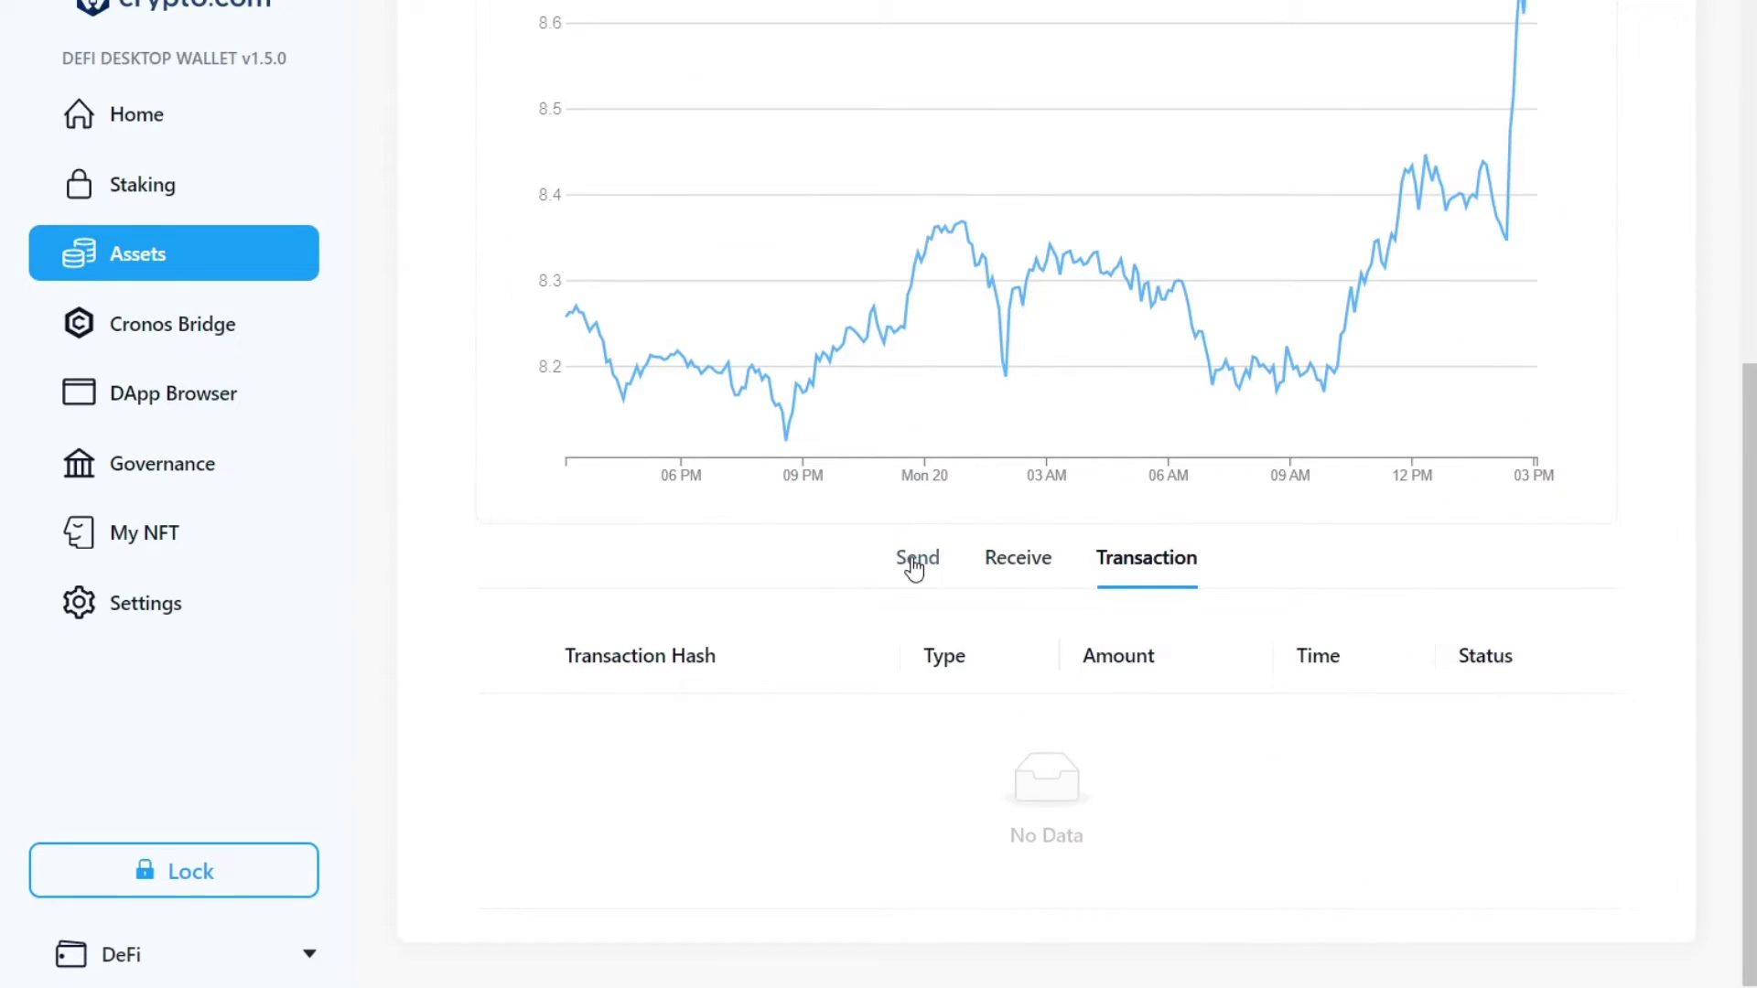
{"action": "left_click", "coordinate": [1021, 562]}
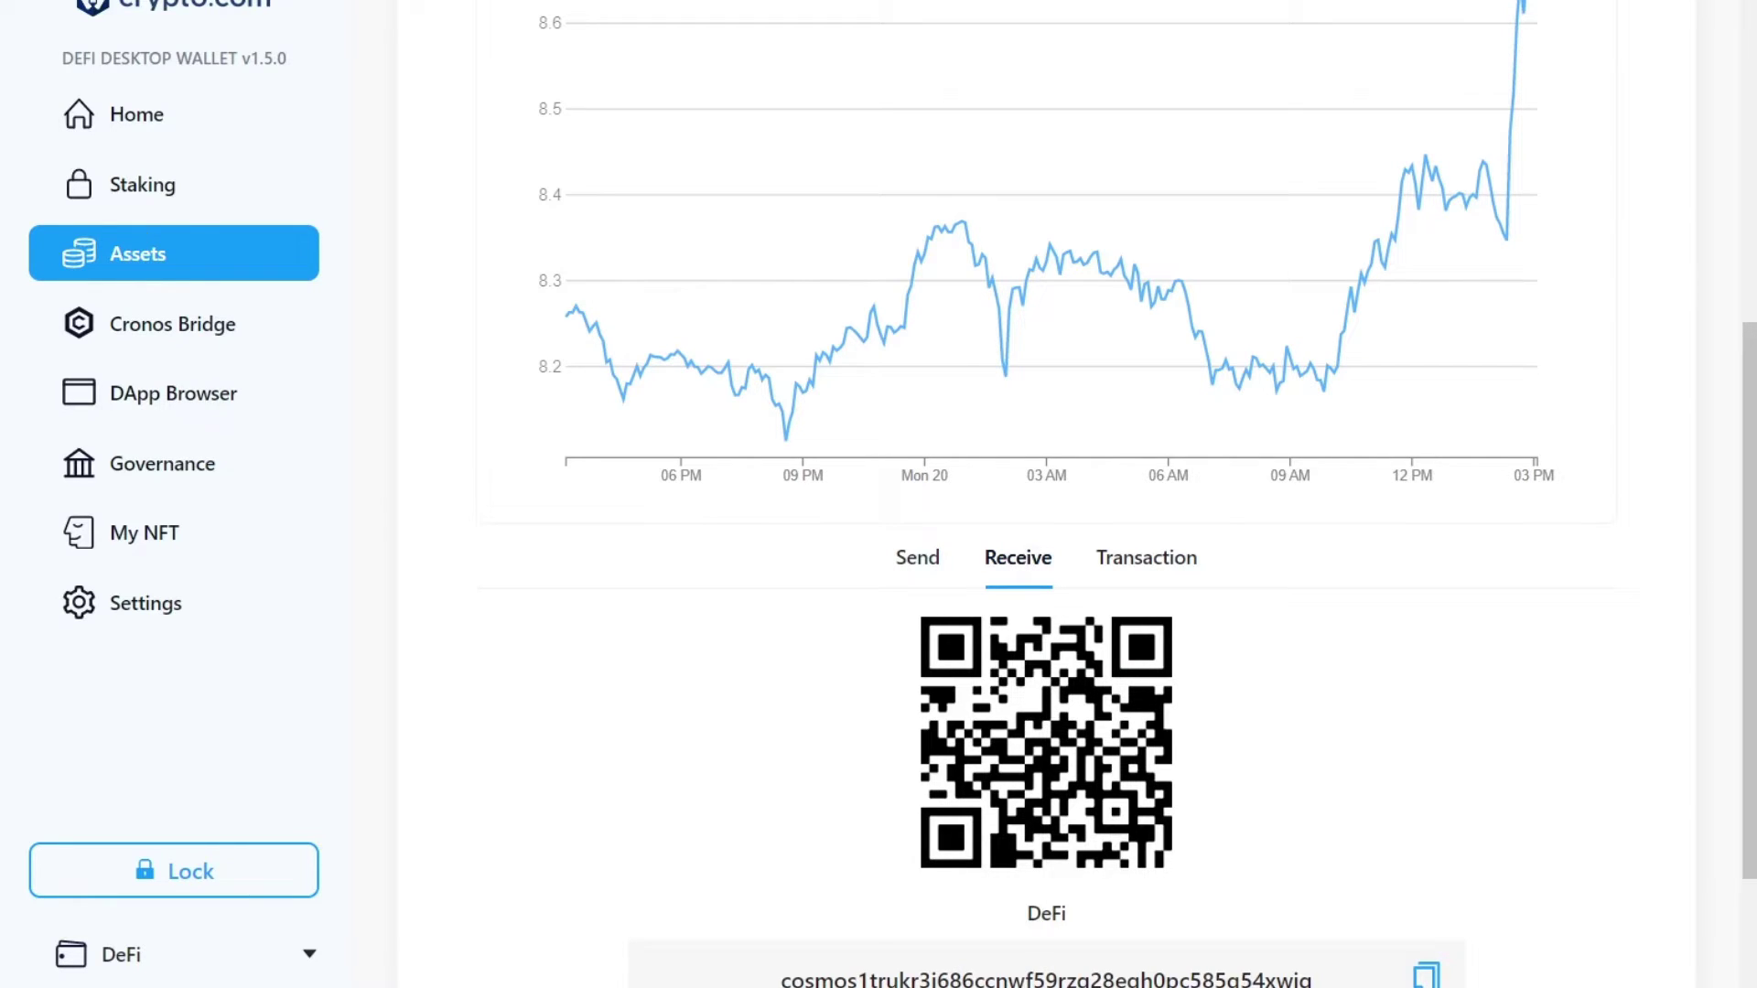
{"action": "scroll", "coordinate": [1139, 643], "scroll_direction": "down", "scroll_amount": 2}
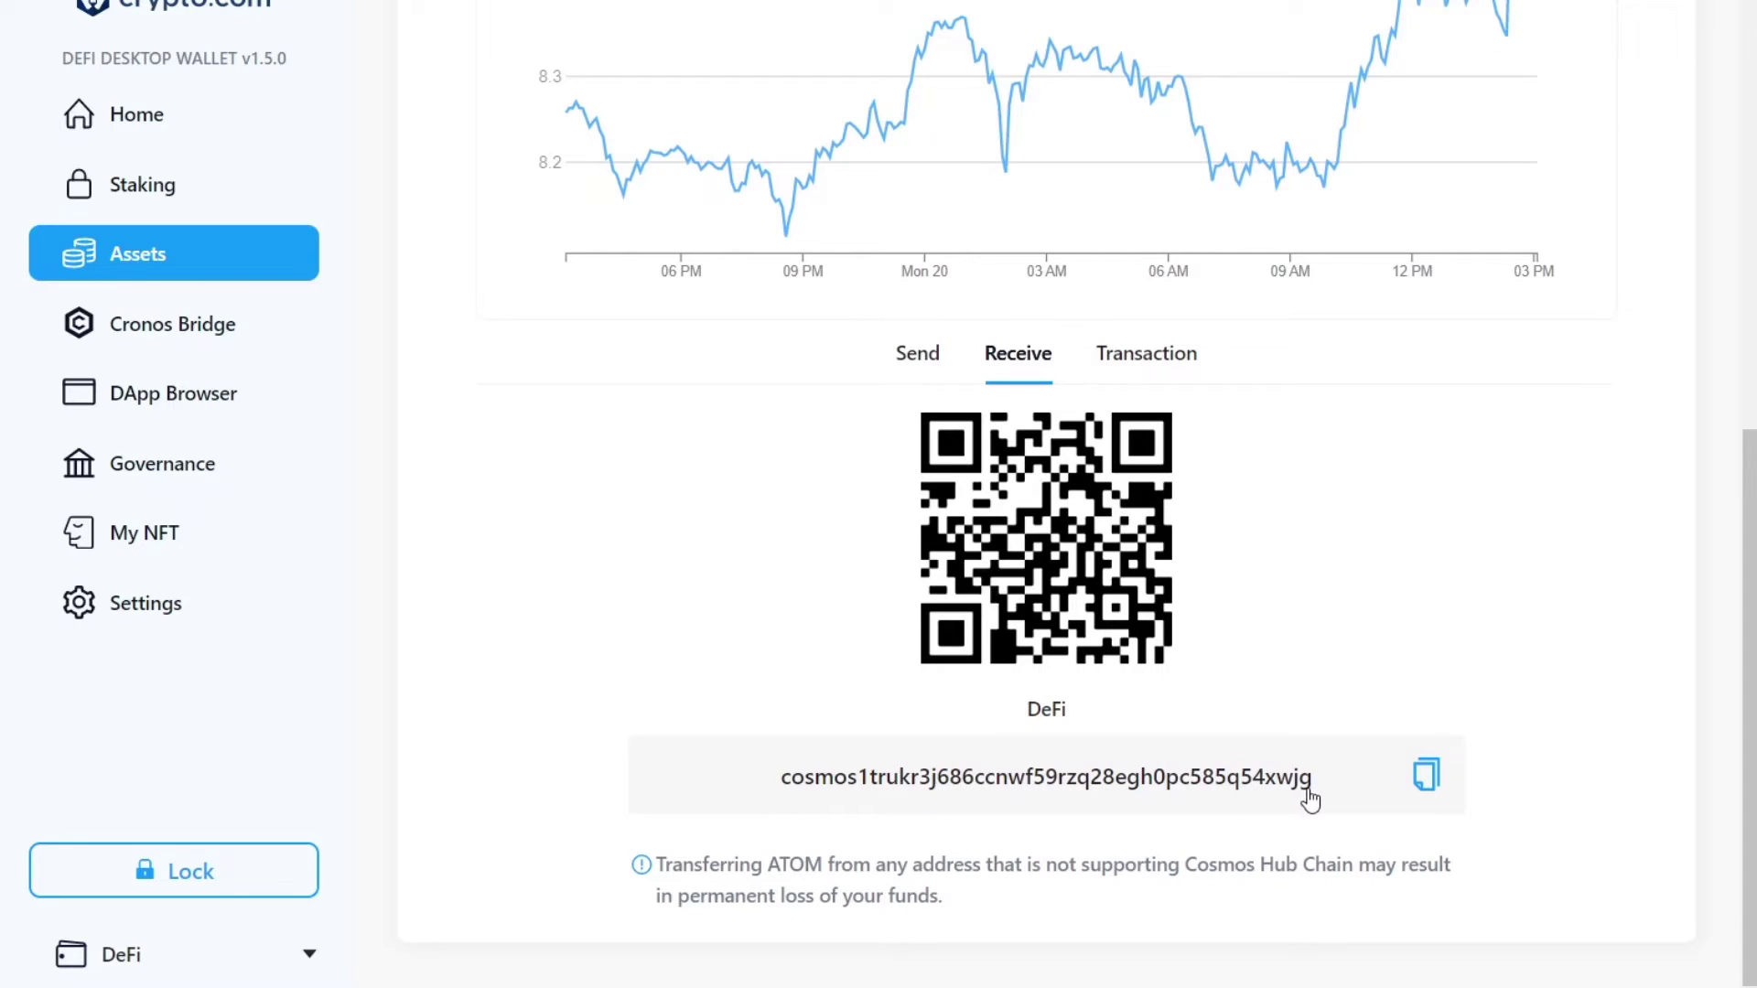
{"action": "left_click", "coordinate": [1431, 783]}
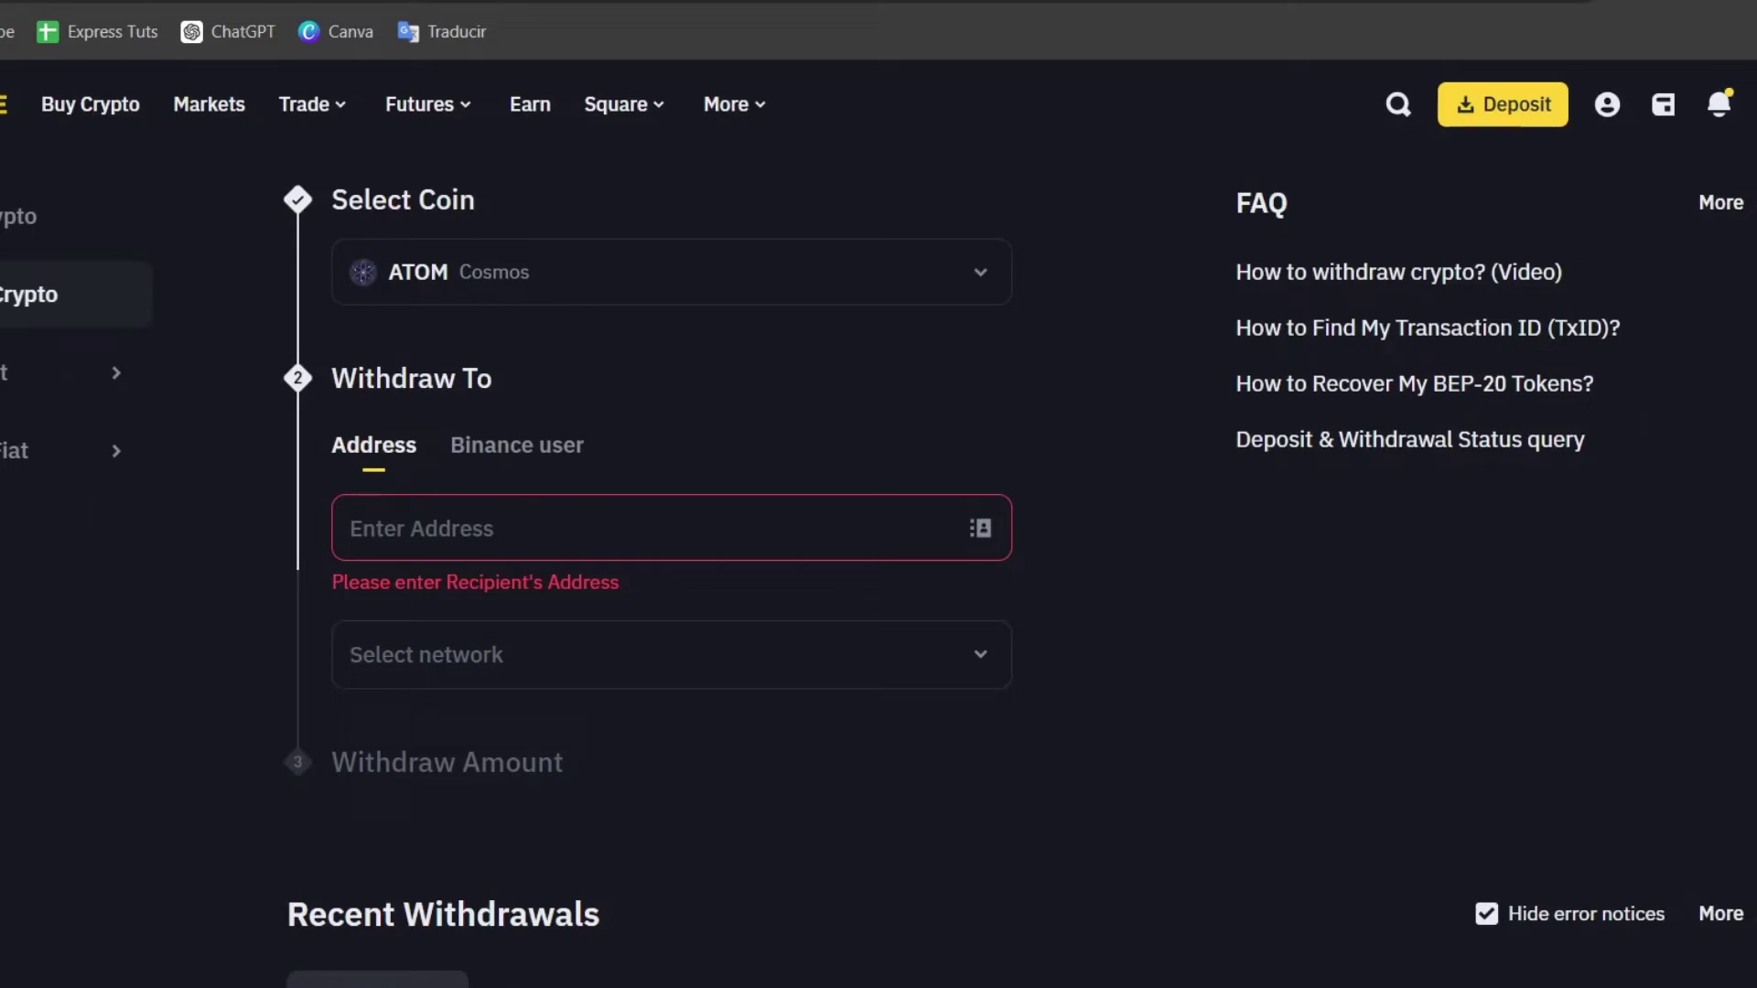
Paste the wallet's receive address into the withdrawal address and acknowledge the MEMO warning
{"action": "left_click", "coordinate": [476, 540]}
{"action": "key", "text": "ctrl+v"}
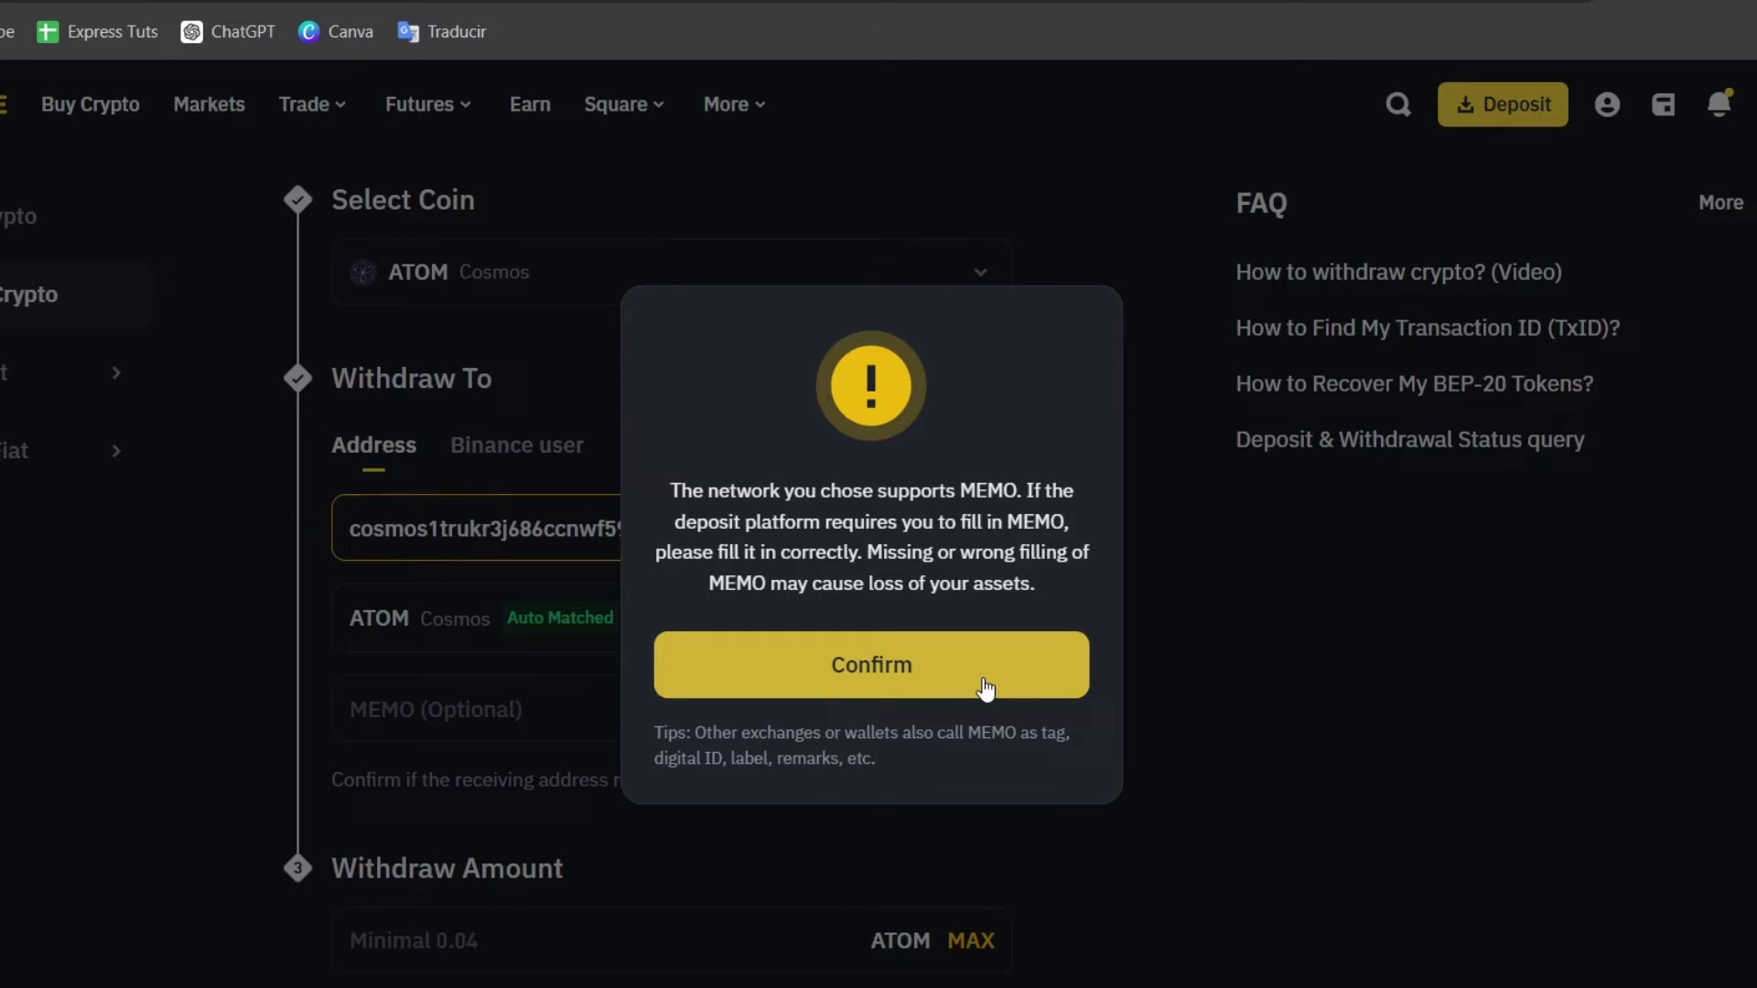
{"action": "left_click", "coordinate": [985, 688]}
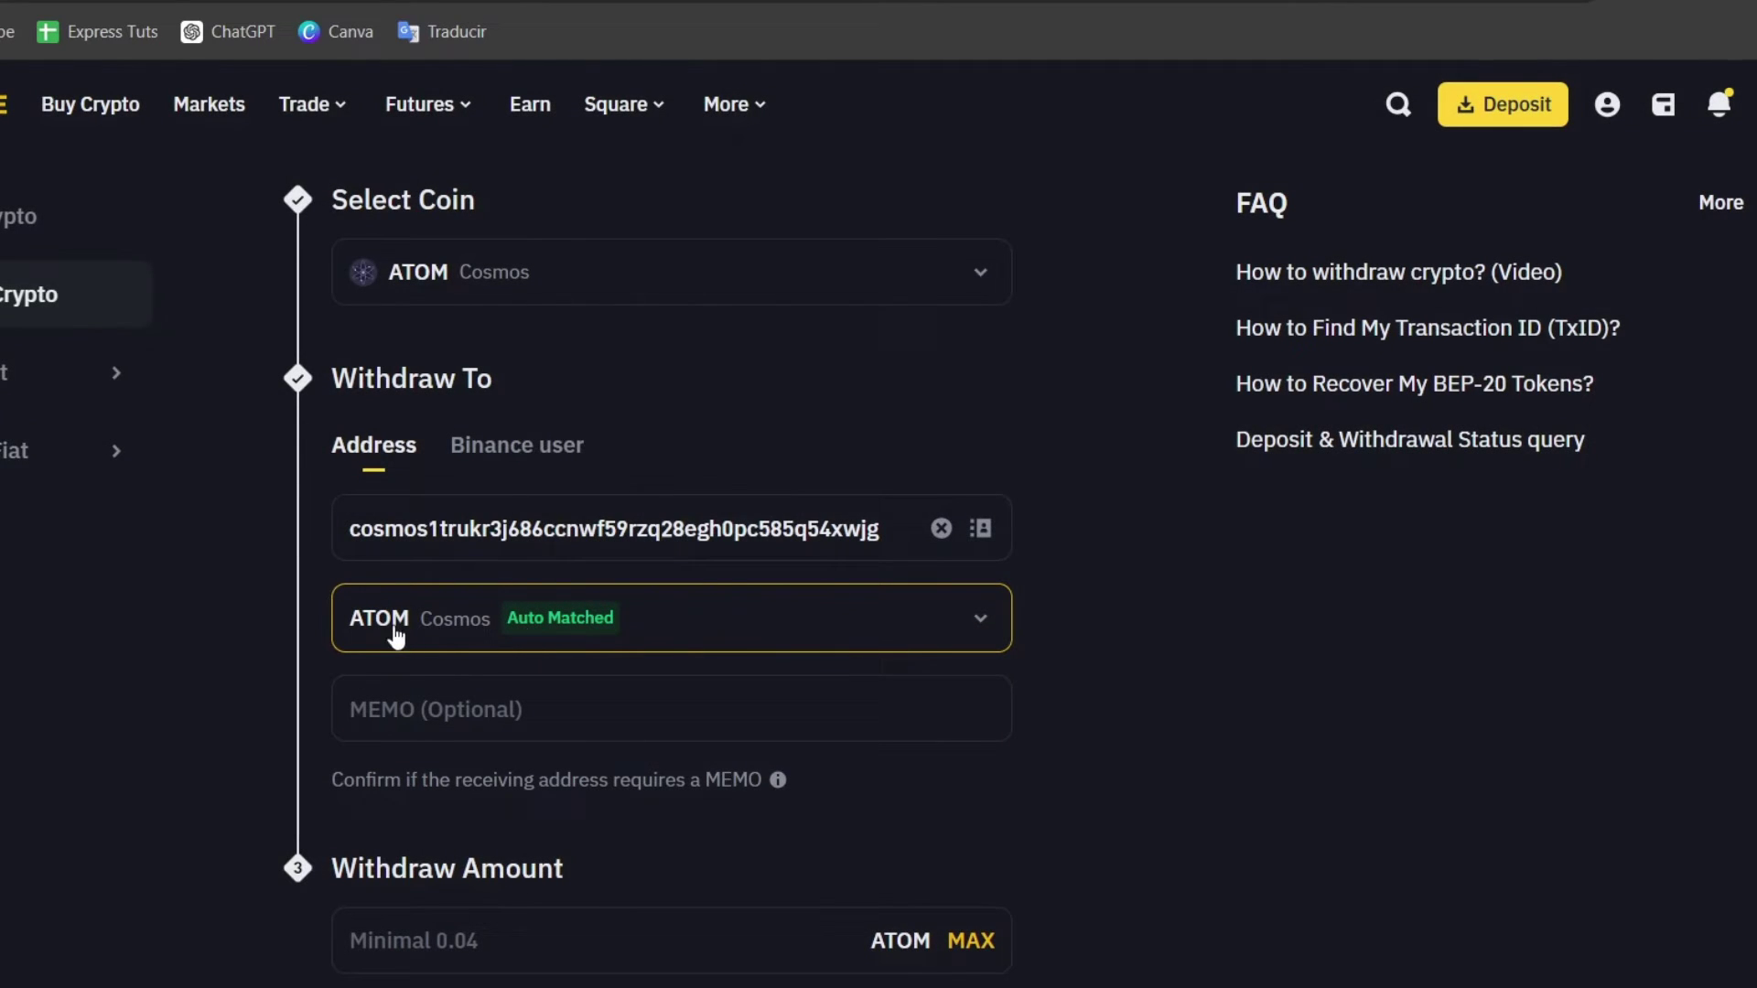
Keep ATOM Cosmos as the withdrawal network, then return to the DeFi wallet
{"action": "left_click", "coordinate": [466, 639]}
{"action": "scroll", "coordinate": [705, 685], "scroll_direction": "down", "scroll_amount": 3}
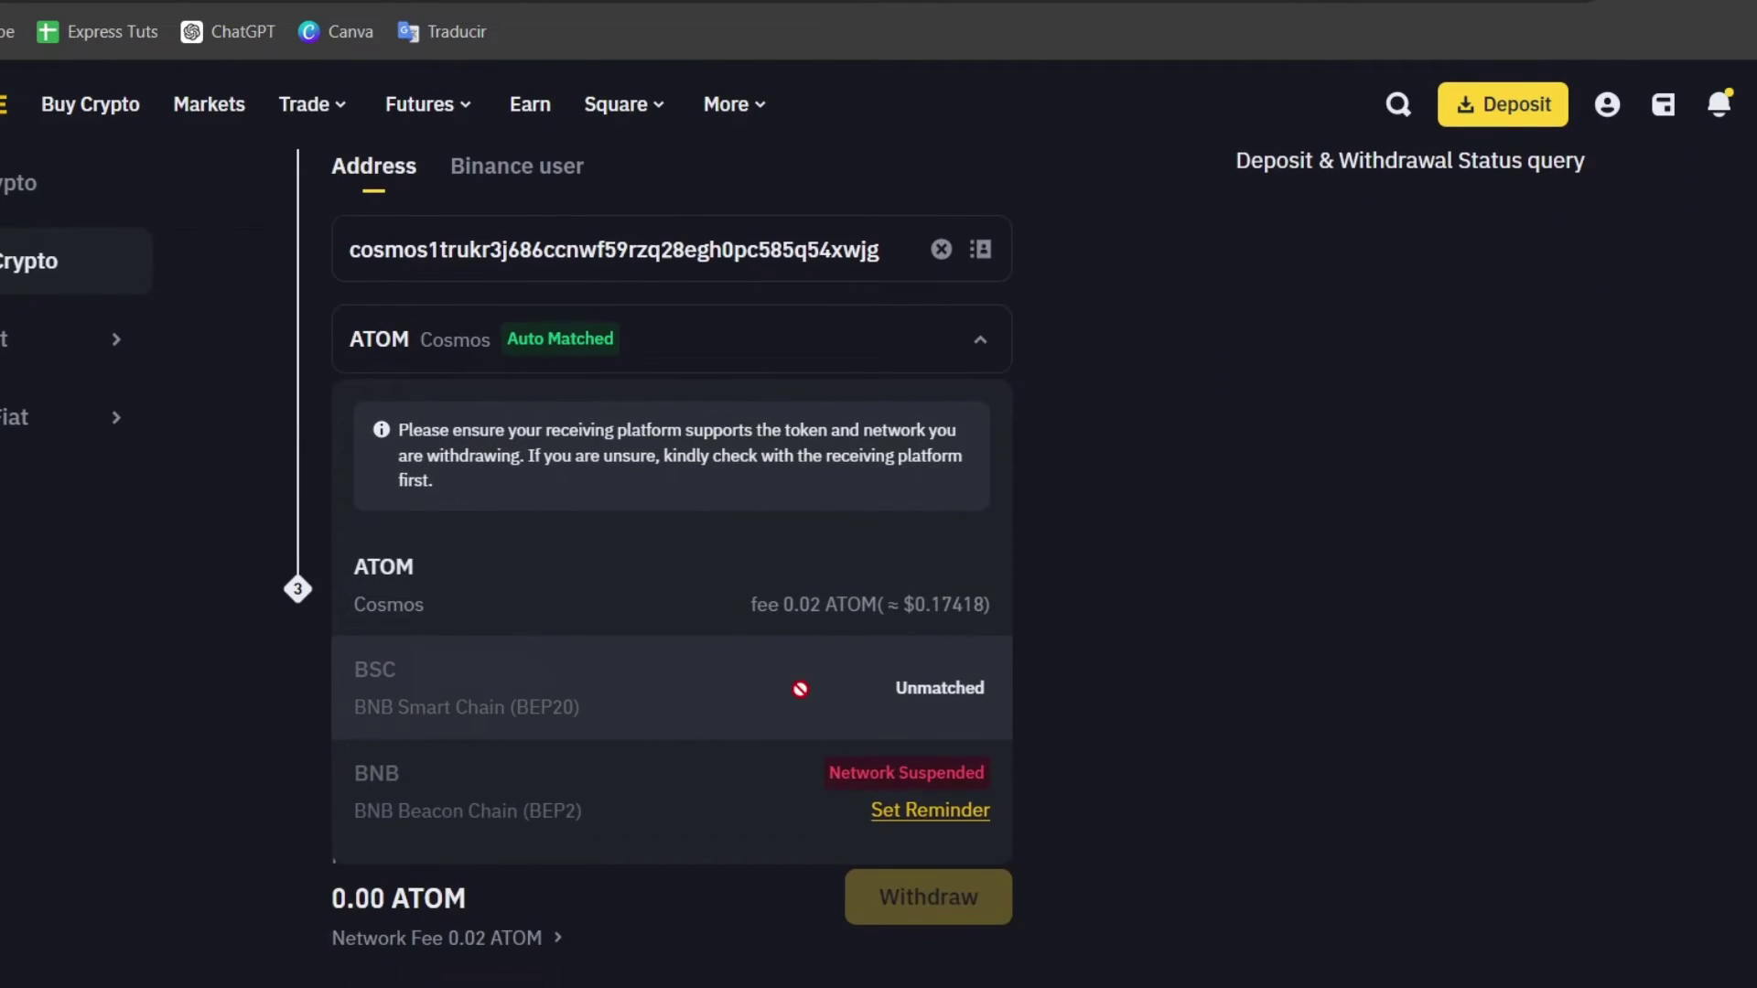
{"action": "scroll", "coordinate": [651, 738], "scroll_direction": "down", "scroll_amount": 2}
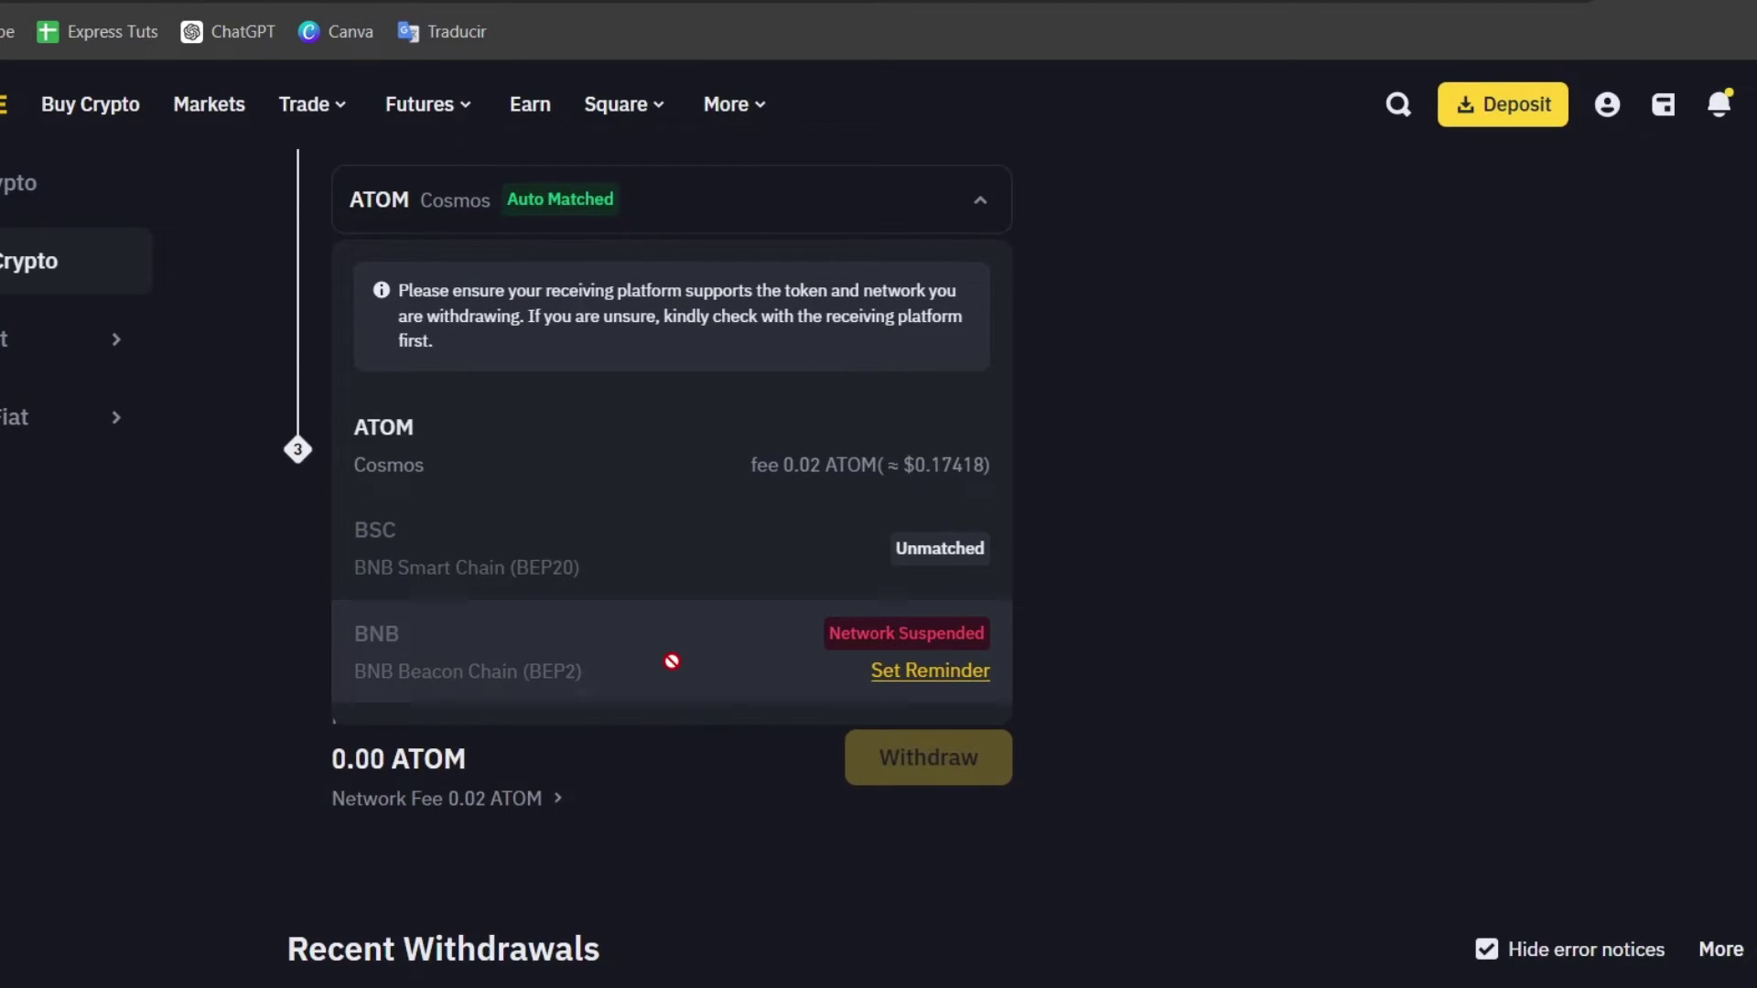
{"action": "left_click", "coordinate": [410, 465]}
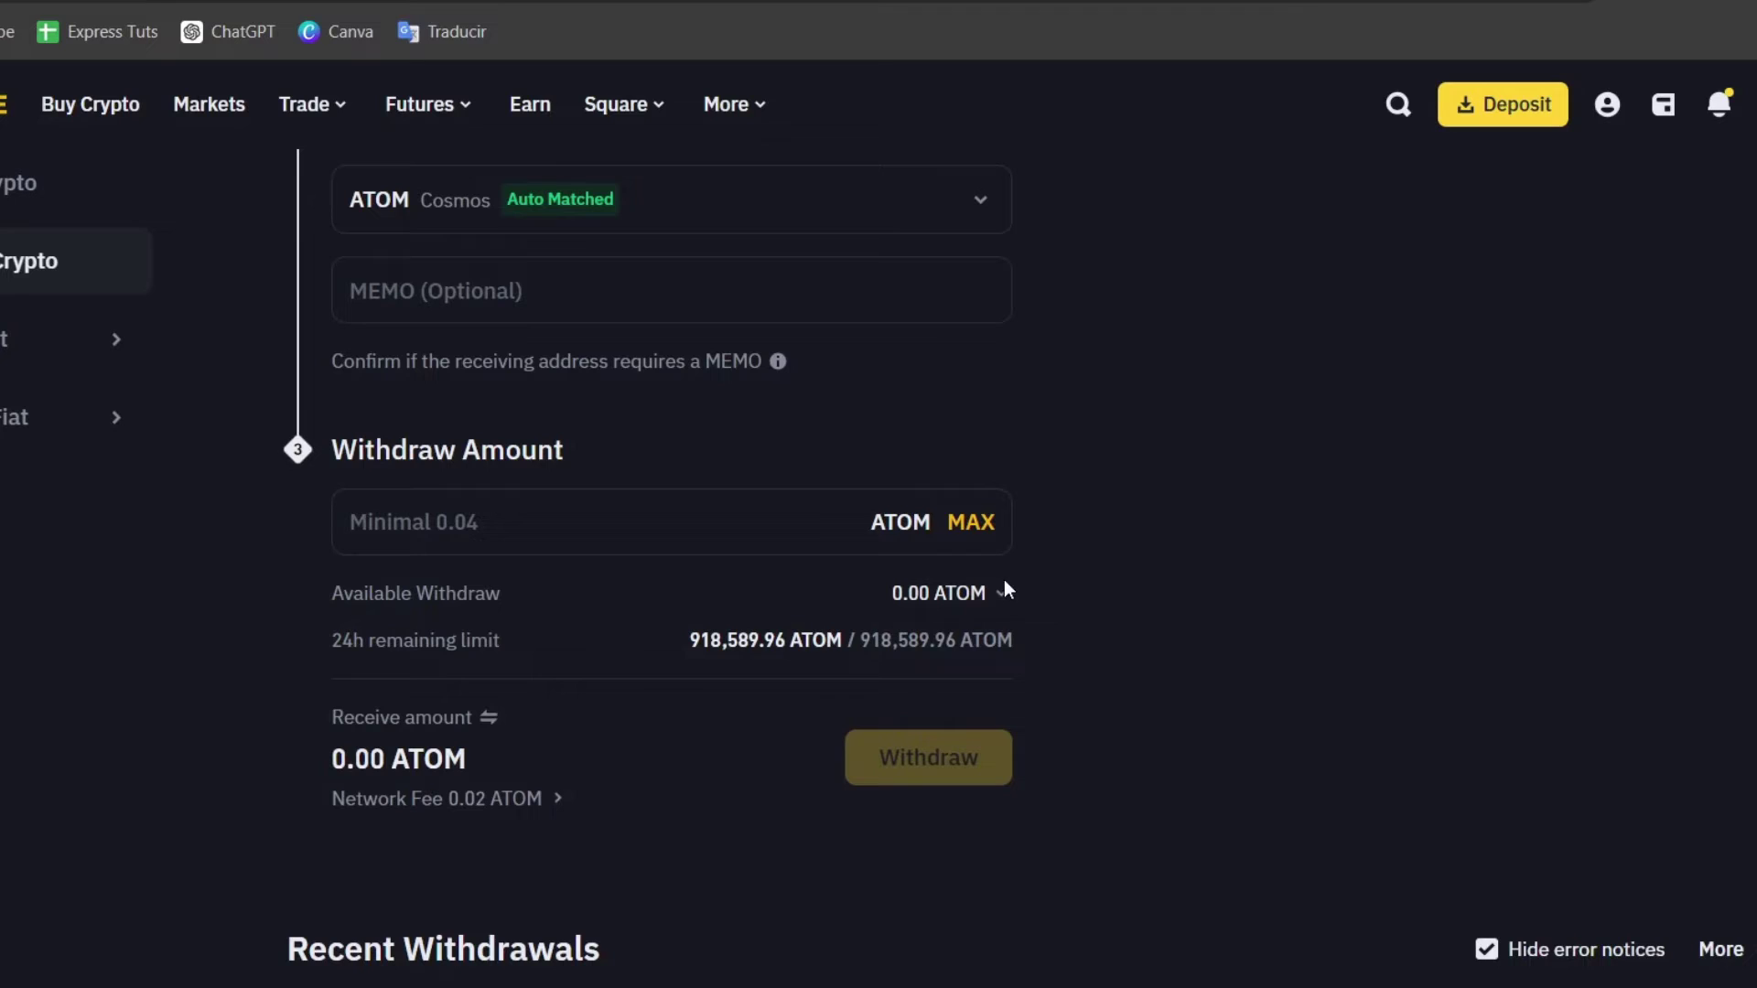
{"action": "scroll", "coordinate": [778, 590], "scroll_direction": "up", "scroll_amount": 2}
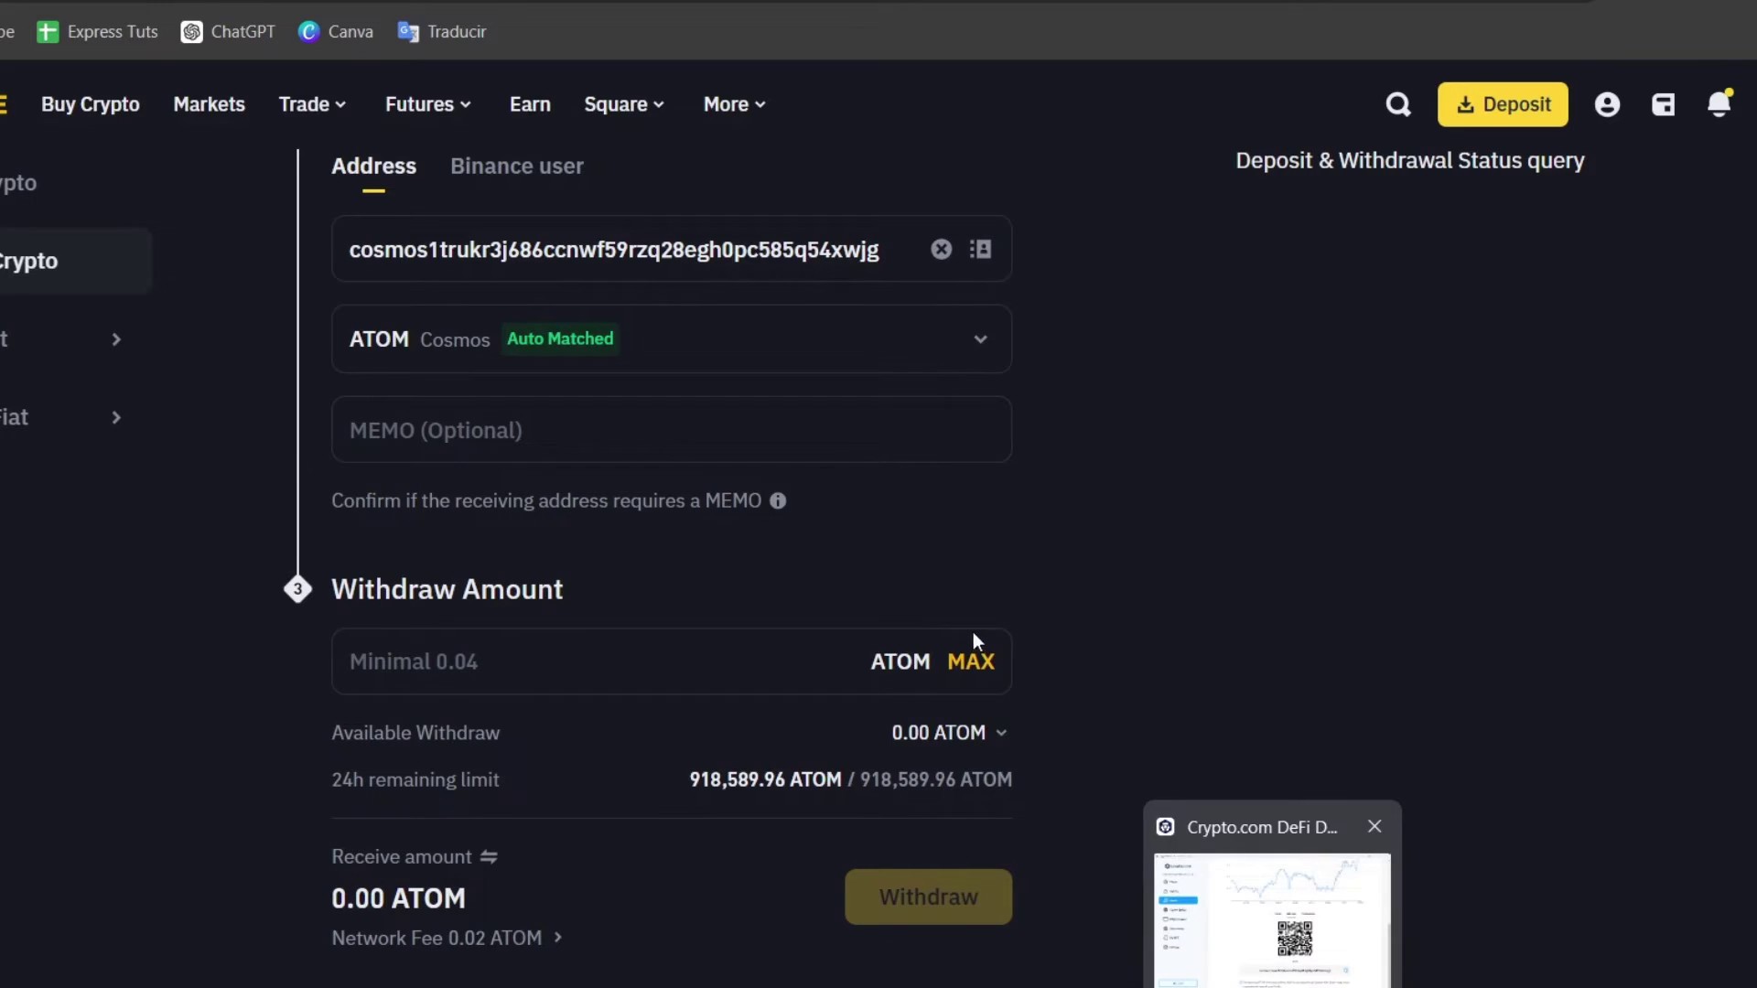
{"action": "left_click", "coordinate": [1304, 973]}
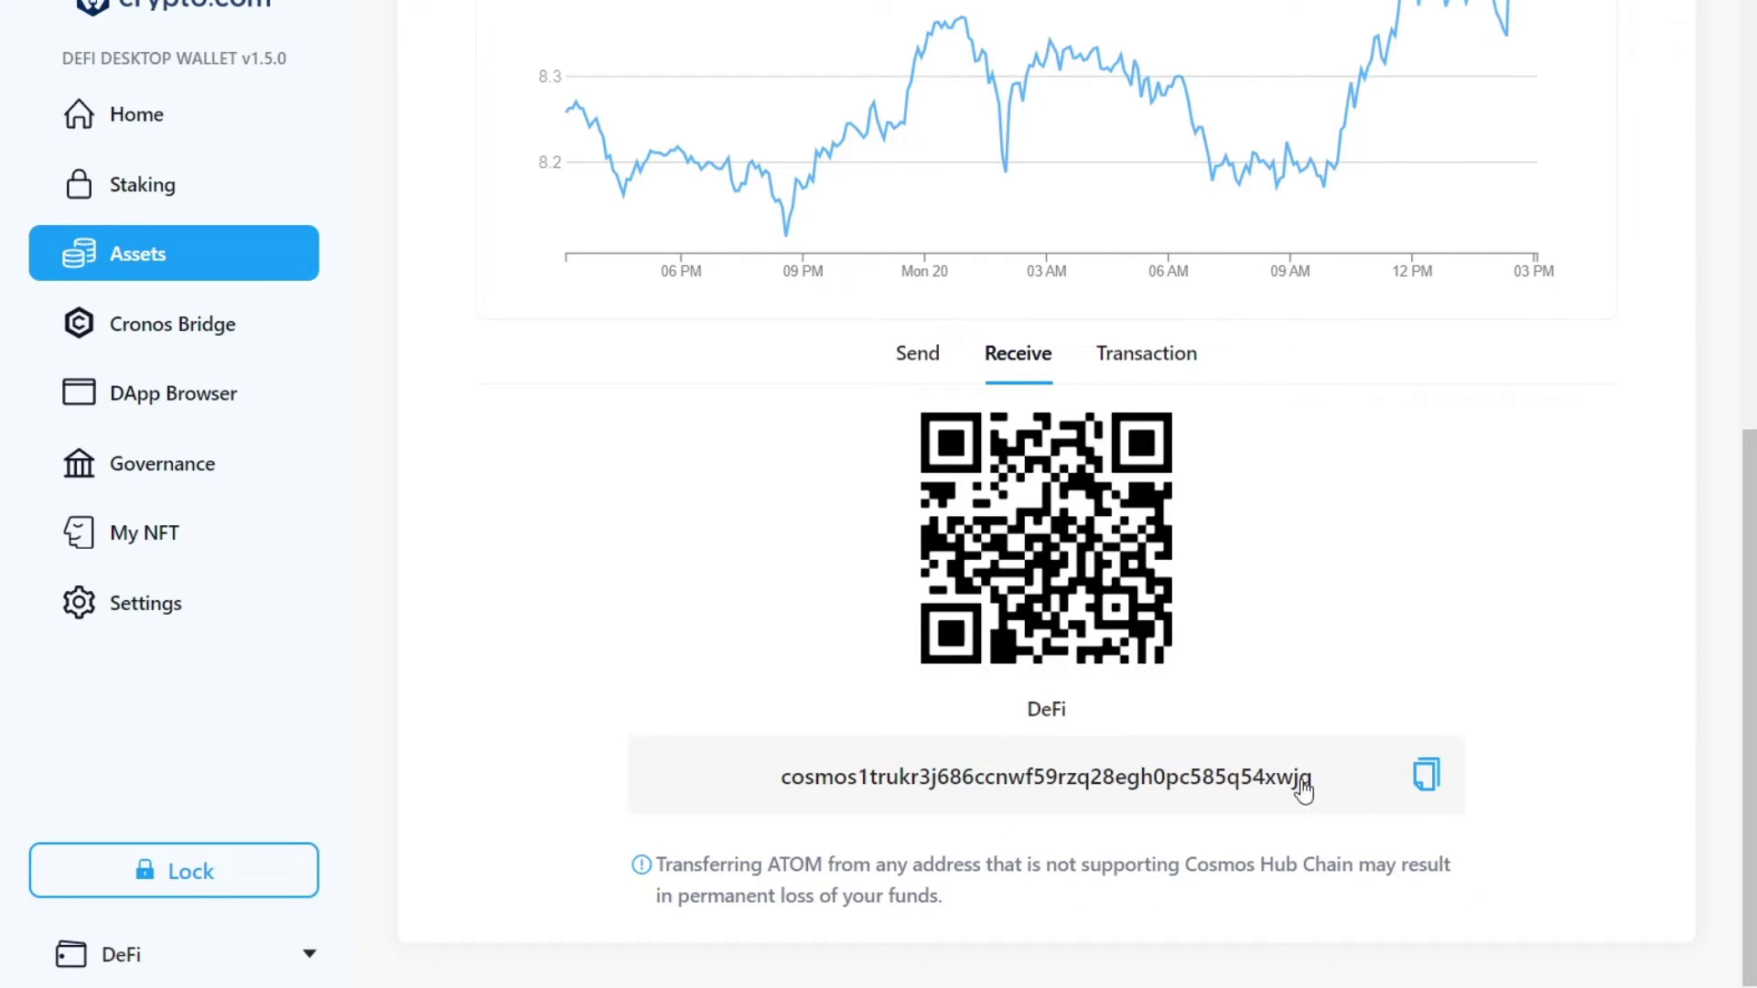
Enter 12 ATOM as the withdrawal amount, receiving 11.98 ATOM after the 0.02 fee
{"action": "key", "text": "alt+Tab"}
{"action": "left_click", "coordinate": [685, 436]}
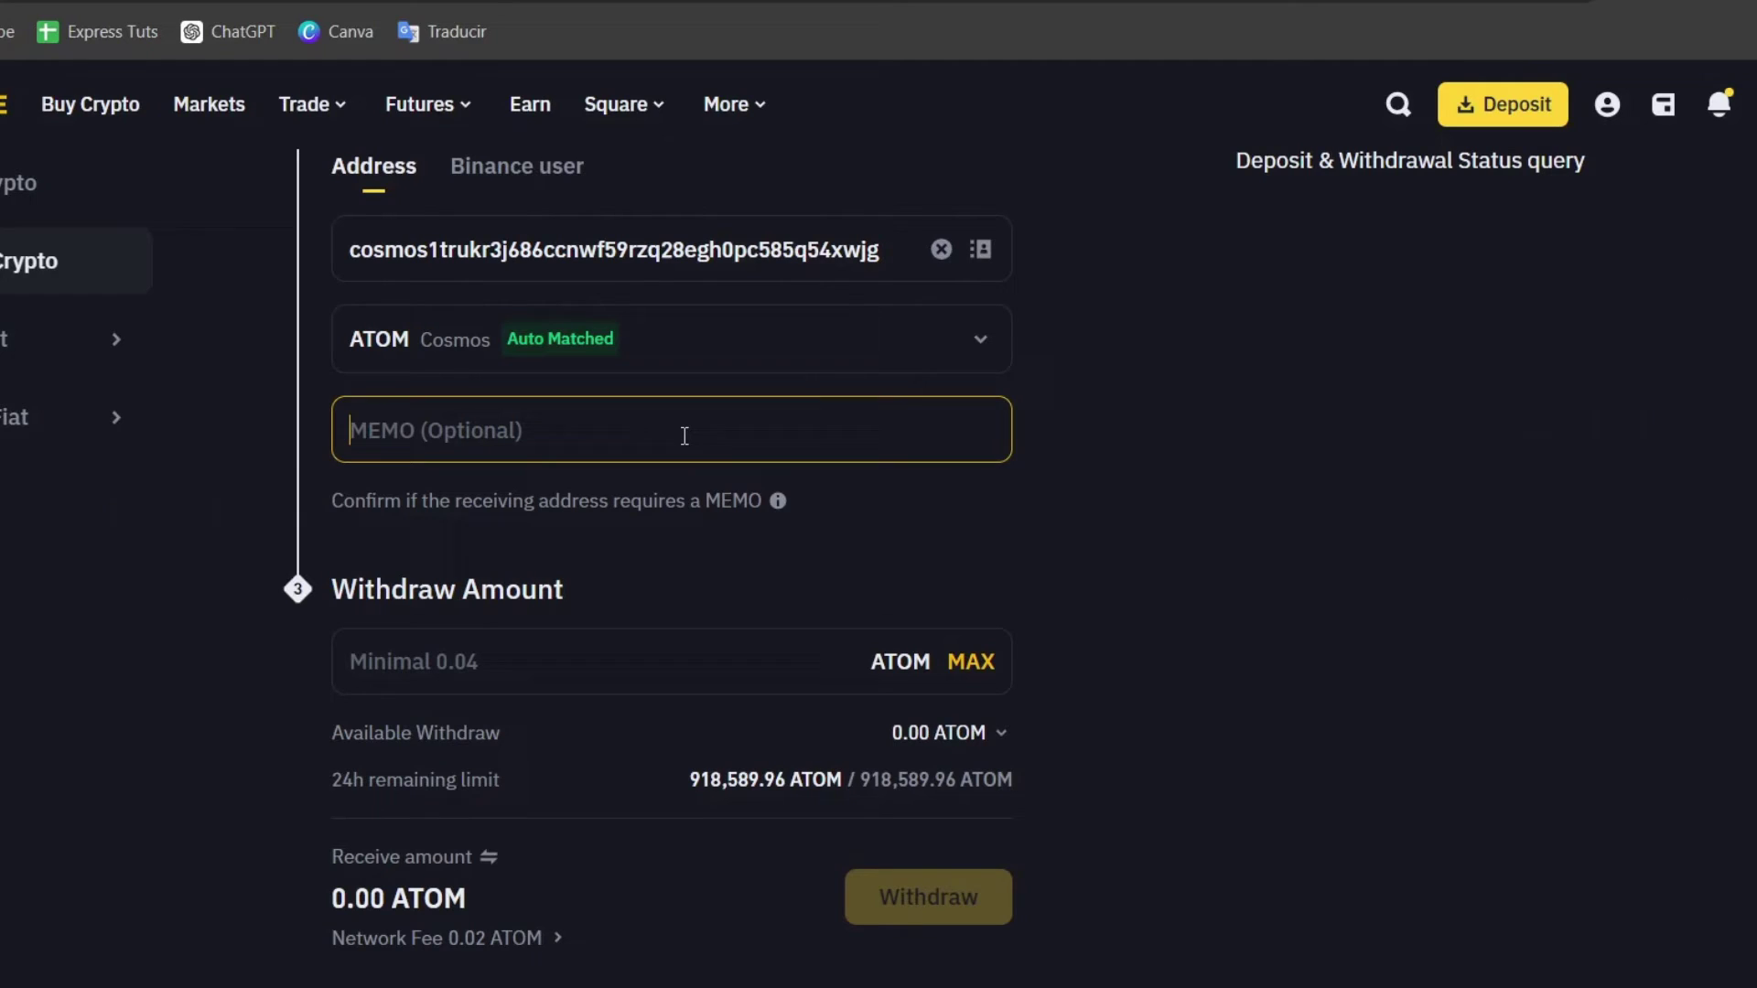
{"action": "scroll", "coordinate": [744, 494], "scroll_direction": "down", "scroll_amount": 3}
{"action": "left_click", "coordinate": [477, 371]}
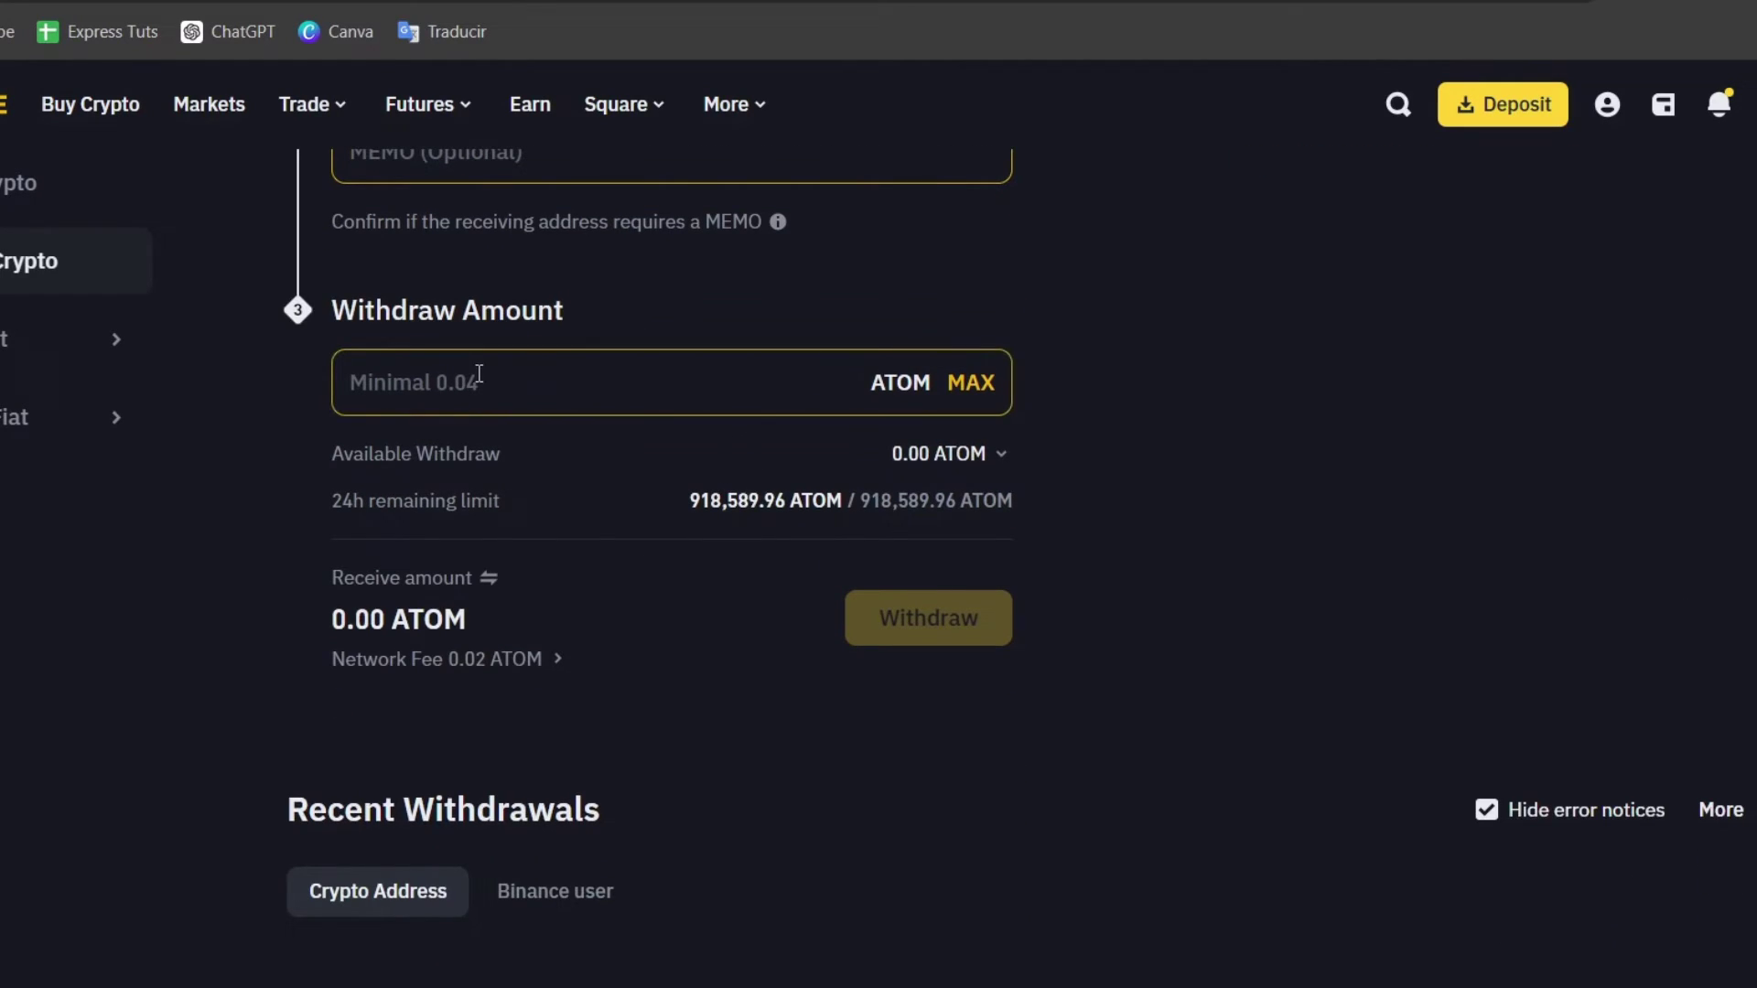
{"action": "type", "text": "1"}
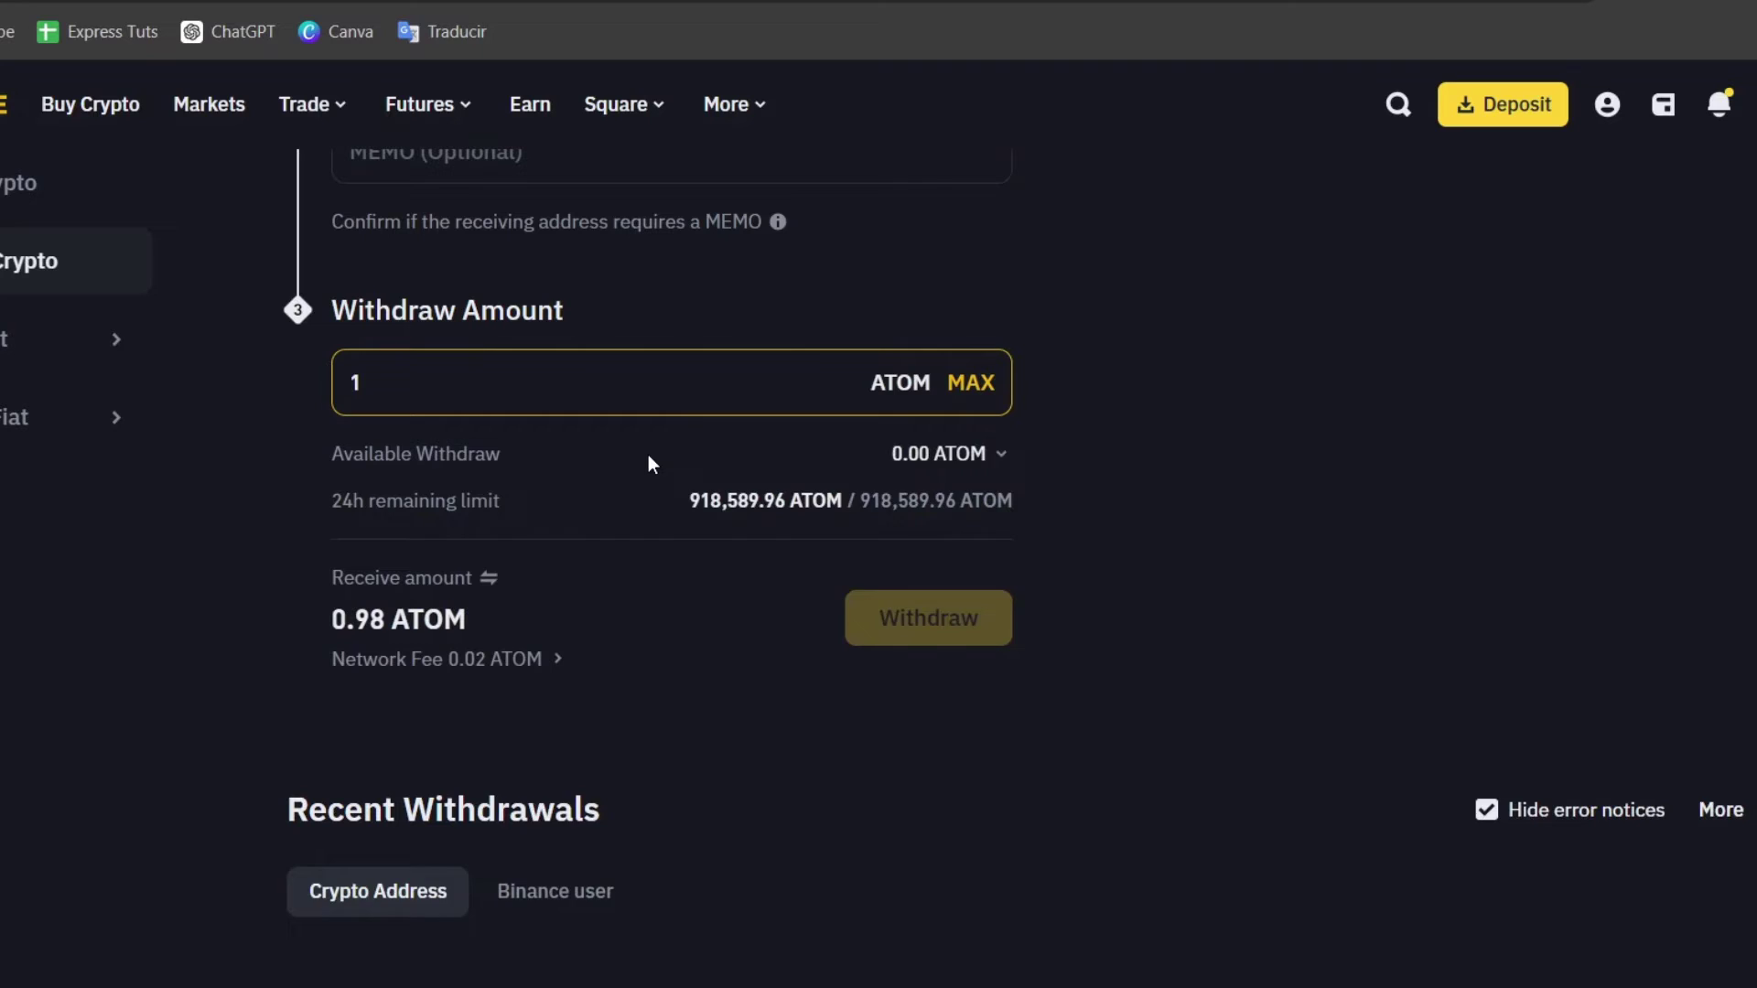
{"action": "type", "text": "2"}
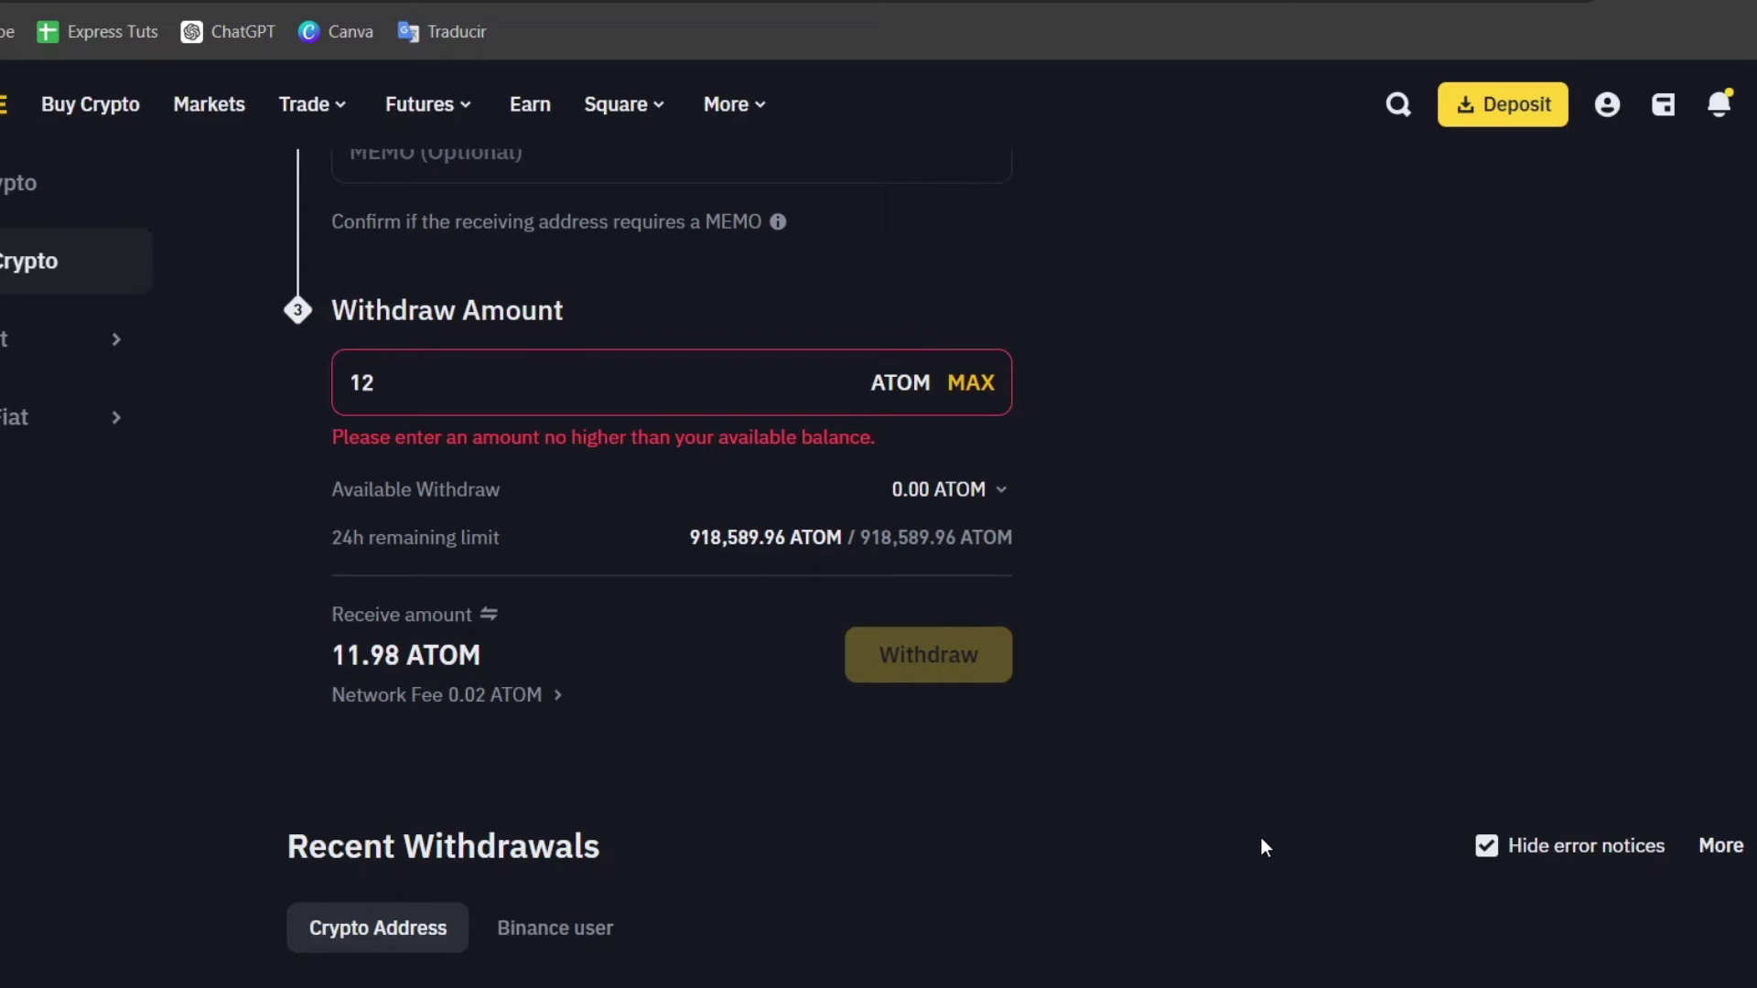
{"action": "scroll", "coordinate": [1027, 688], "scroll_direction": "up", "scroll_amount": 5}
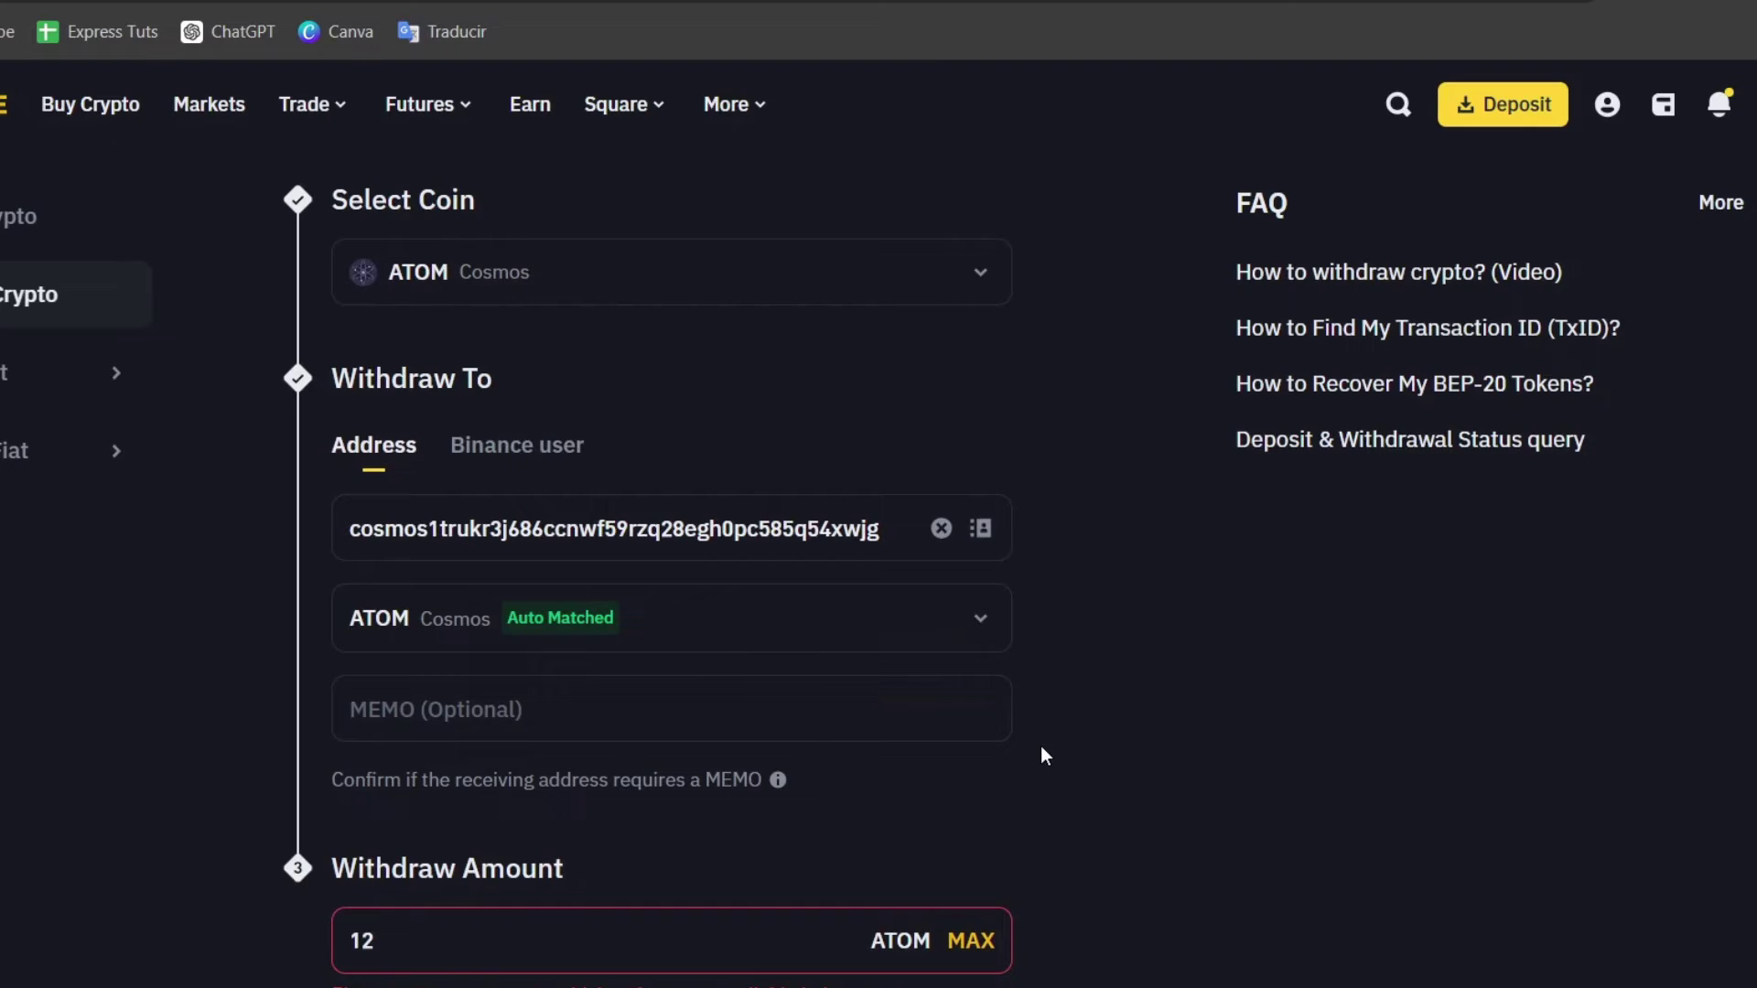
Compare the pasted Binance address against the wallet's ATOM receive address and review the form
{"action": "left_click_drag", "start_coordinate": [447, 531], "coordinate": [923, 547]}
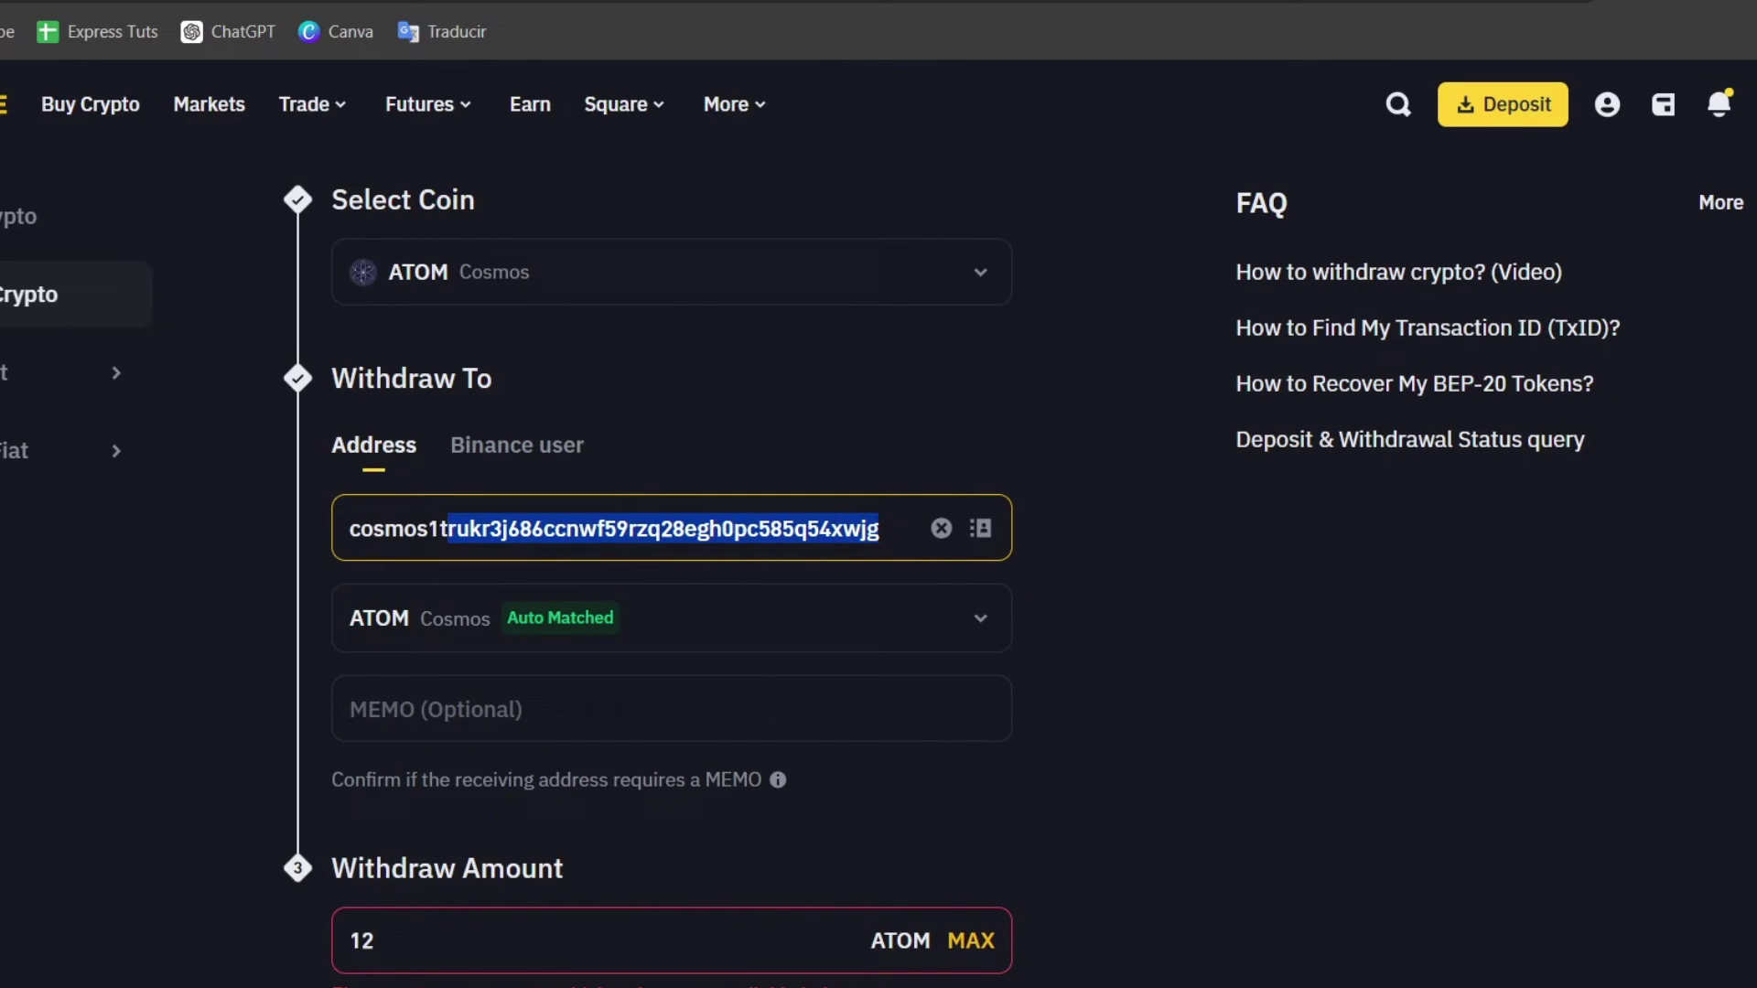
{"action": "key", "text": "alt+Tab"}
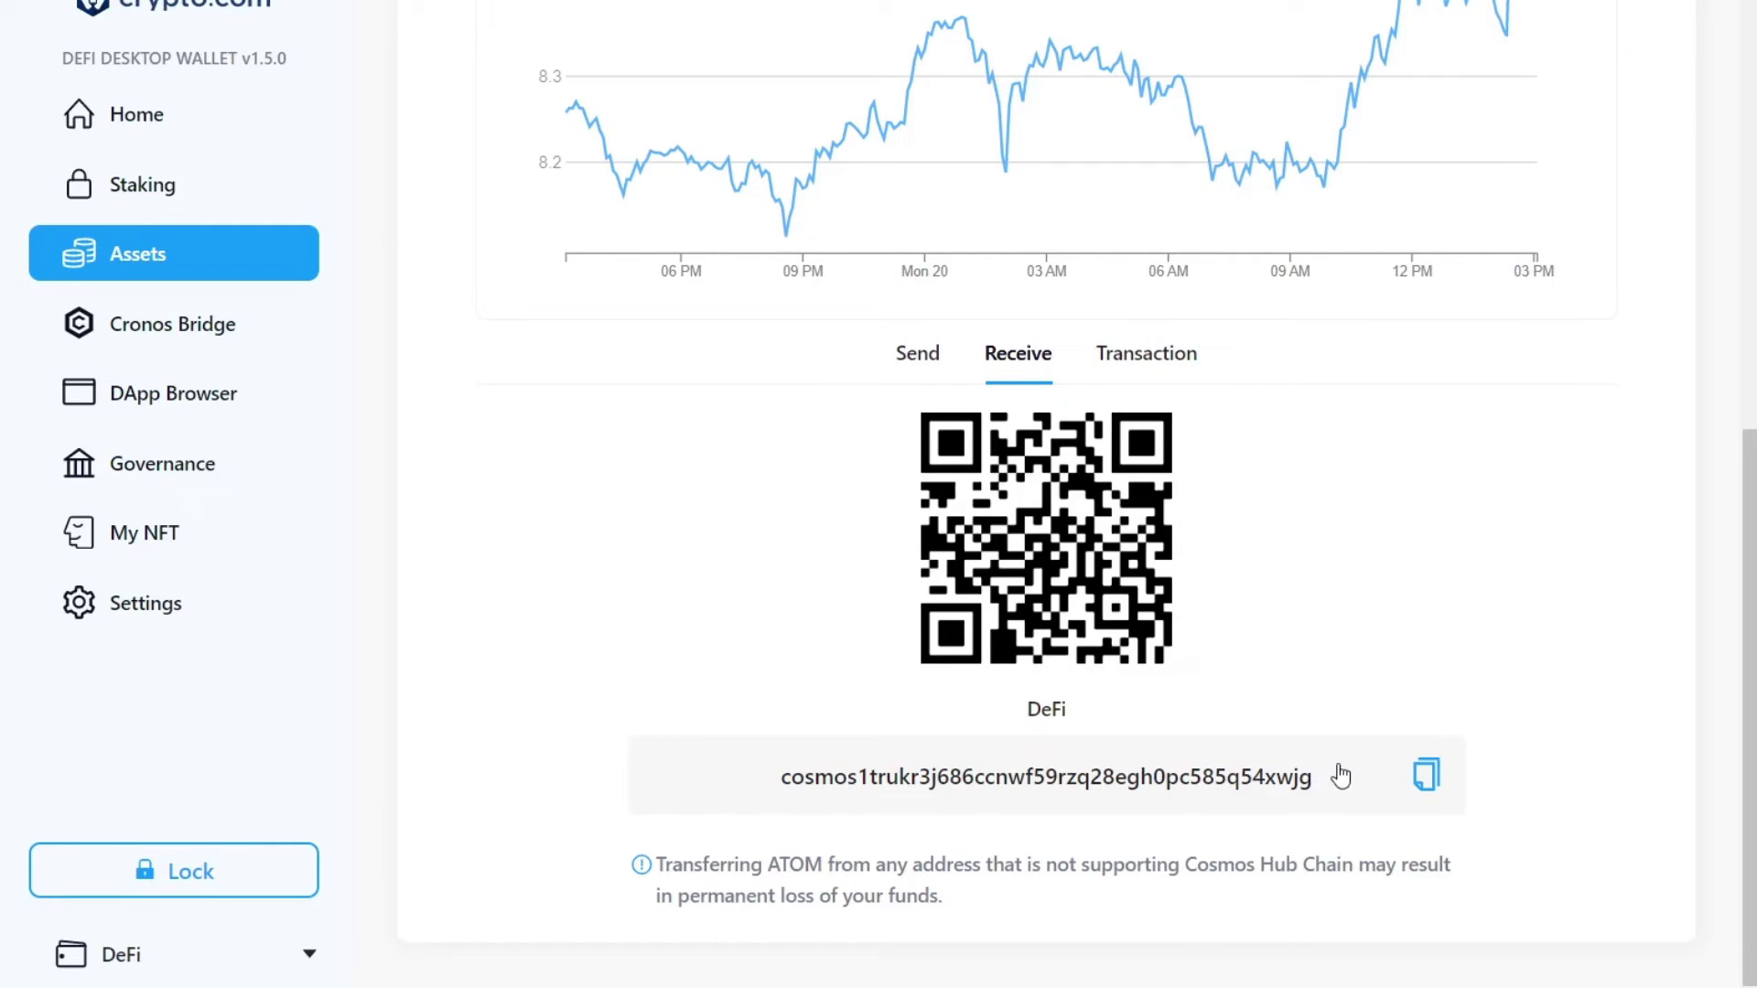
{"action": "key", "text": "alt+Tab"}
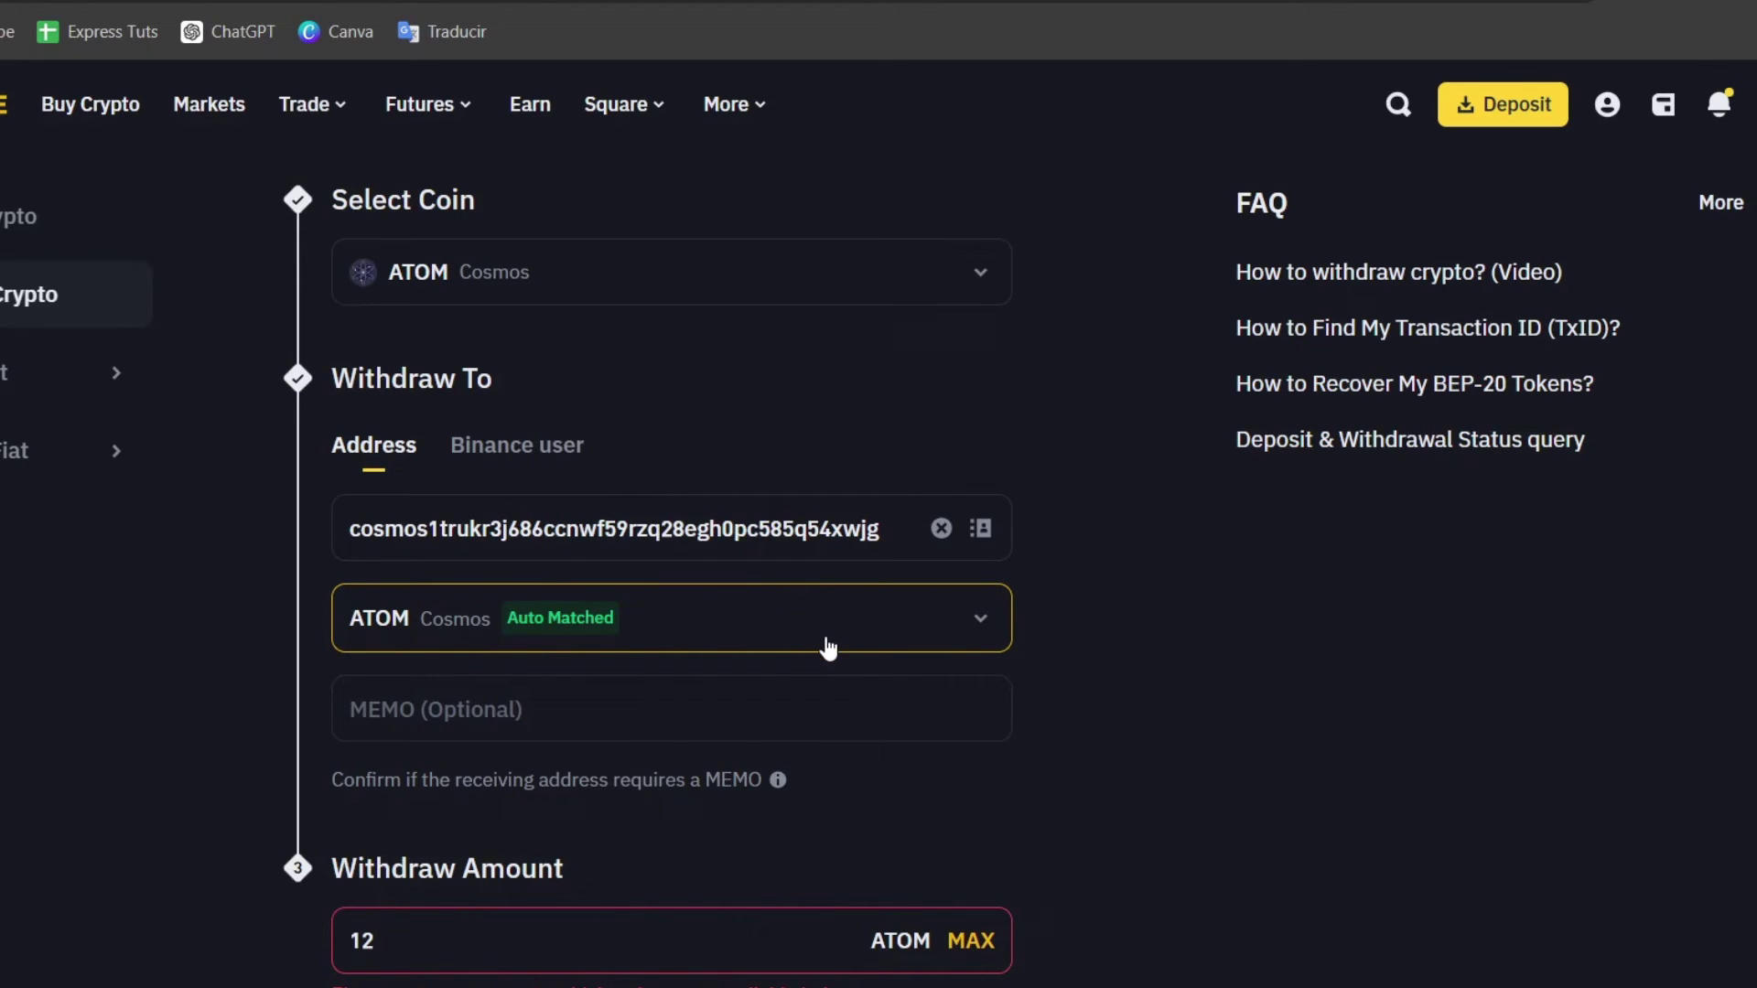
{"action": "scroll", "coordinate": [945, 743], "scroll_direction": "down", "scroll_amount": 7}
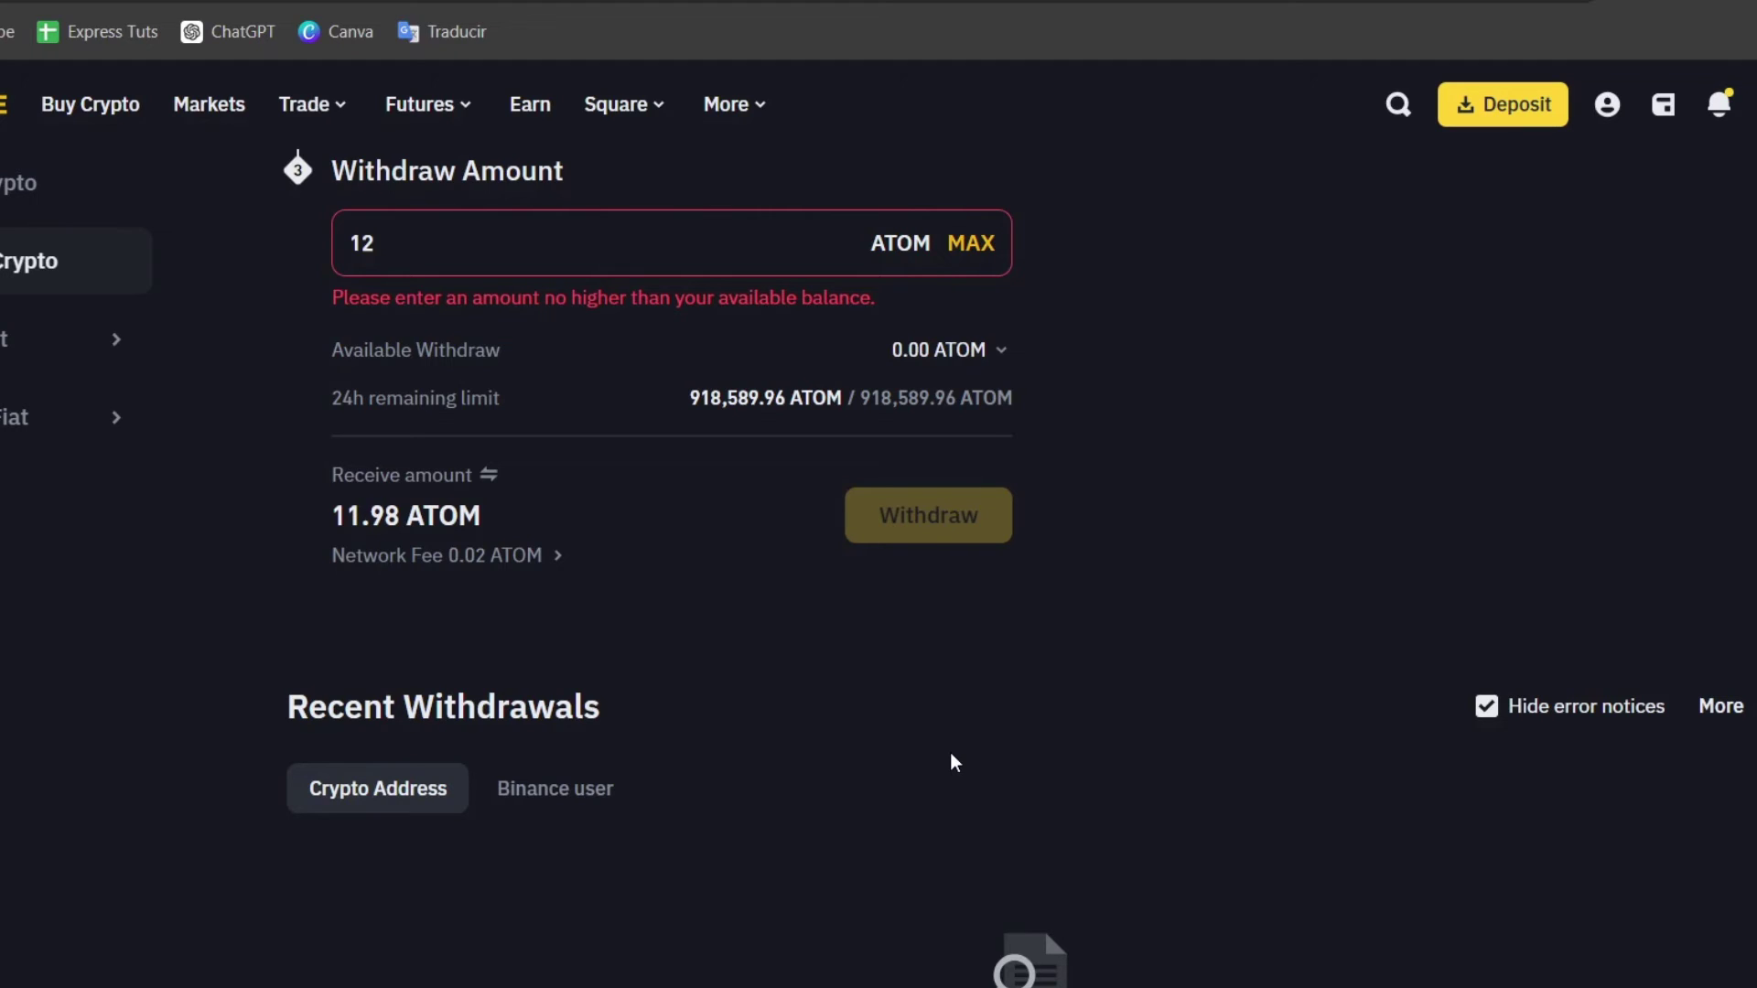
{"action": "scroll", "coordinate": [1085, 866], "scroll_direction": "down", "scroll_amount": 3}
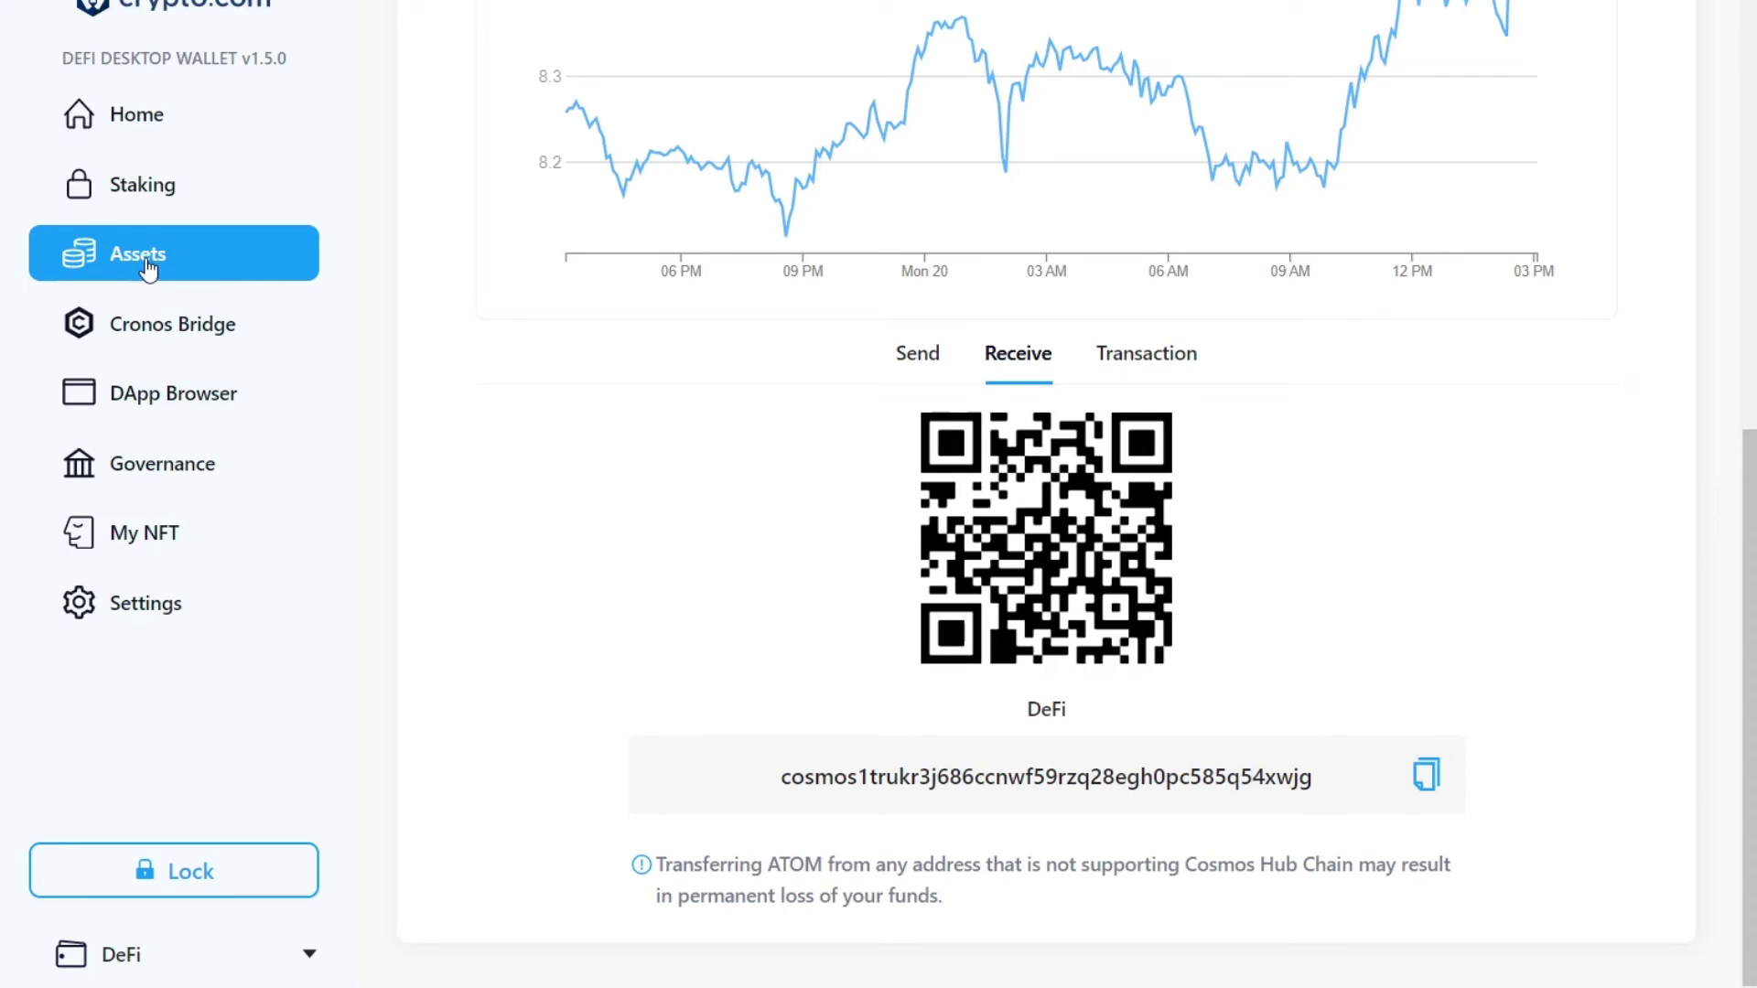
View the empty ATOM transaction history under the chart
{"action": "scroll", "coordinate": [899, 586], "scroll_direction": "up", "scroll_amount": 5}
{"action": "scroll", "coordinate": [897, 590], "scroll_direction": "up", "scroll_amount": 3}
{"action": "scroll", "coordinate": [892, 593], "scroll_direction": "down", "scroll_amount": 8}
{"action": "left_click", "coordinate": [1155, 400]}
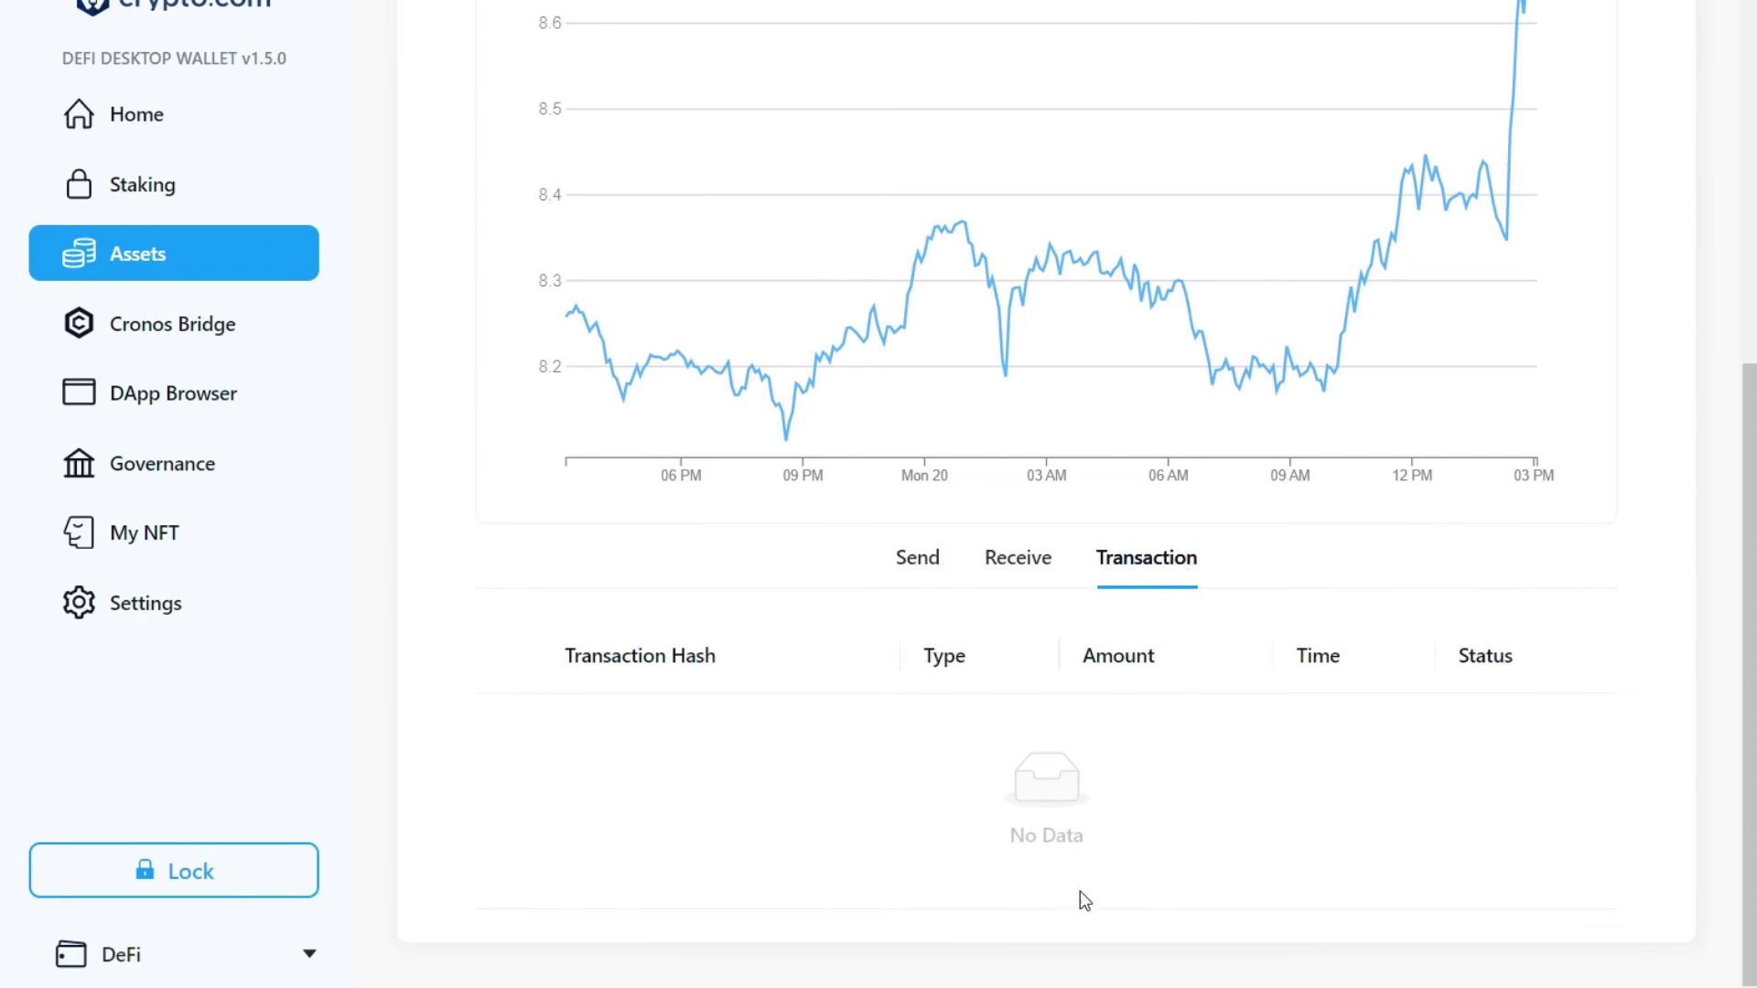
{"action": "scroll", "coordinate": [1111, 891], "scroll_direction": "up", "scroll_amount": 4}
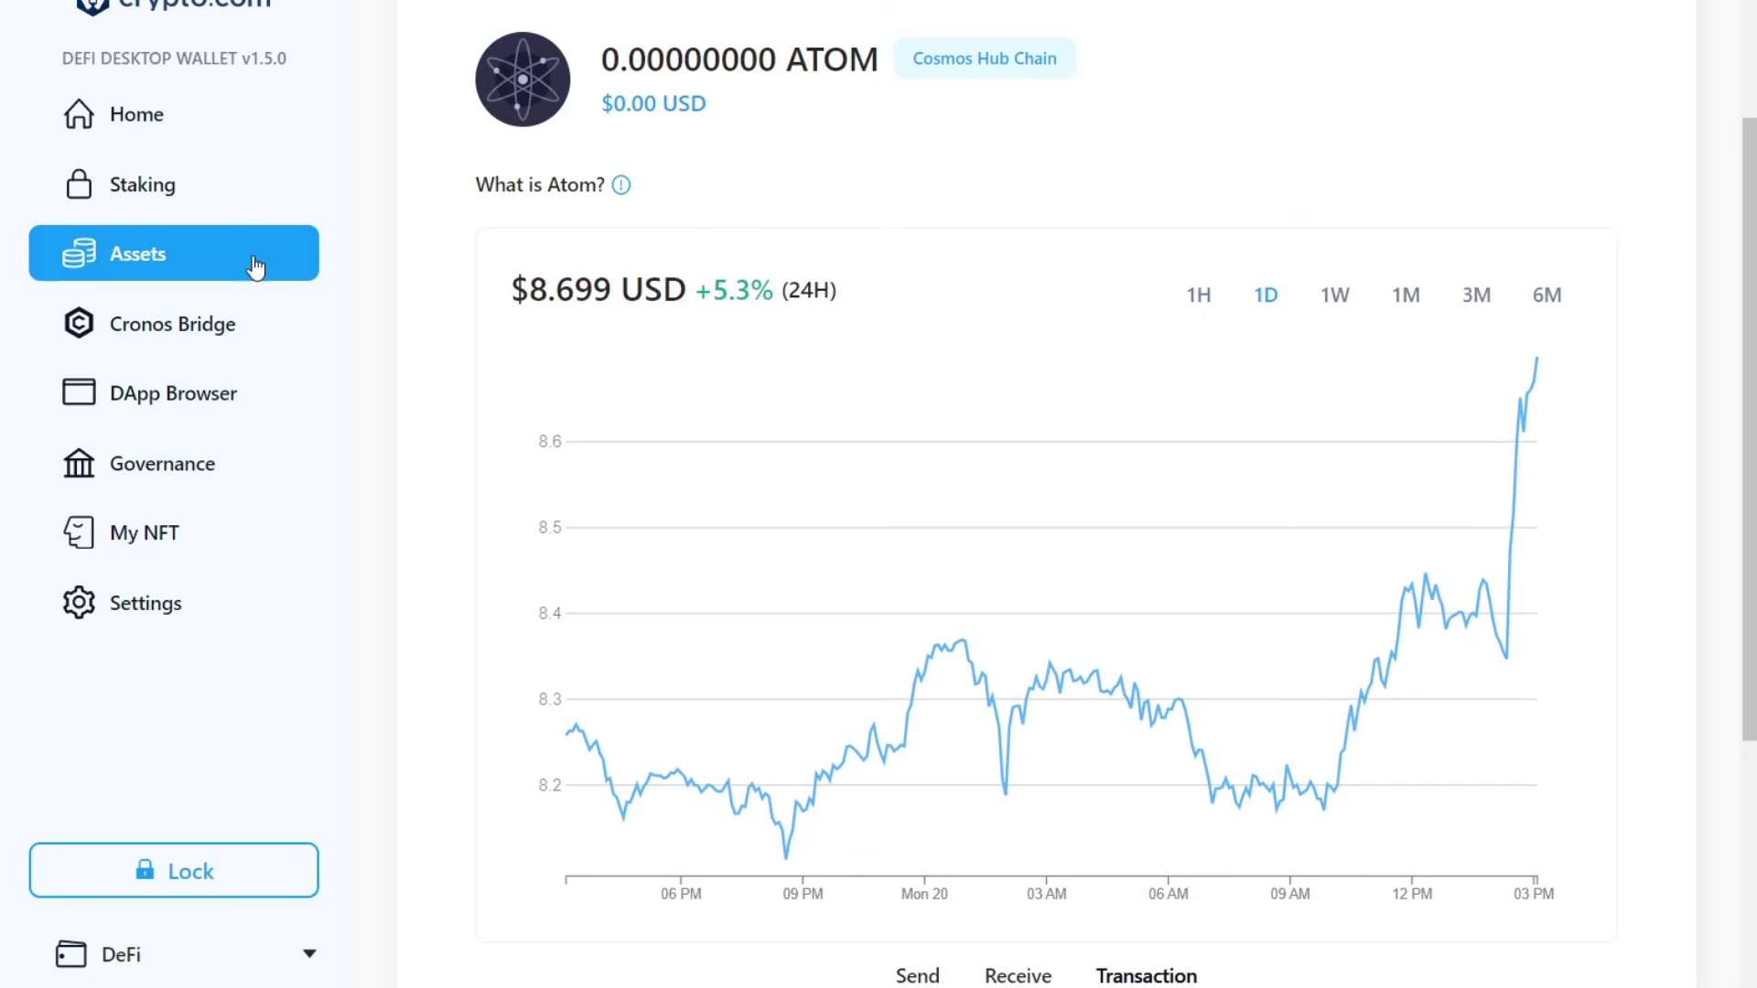
Open the Assets list showing ATOM, two CRO entries and ETH at zero balance
{"action": "left_click", "coordinate": [546, 28]}
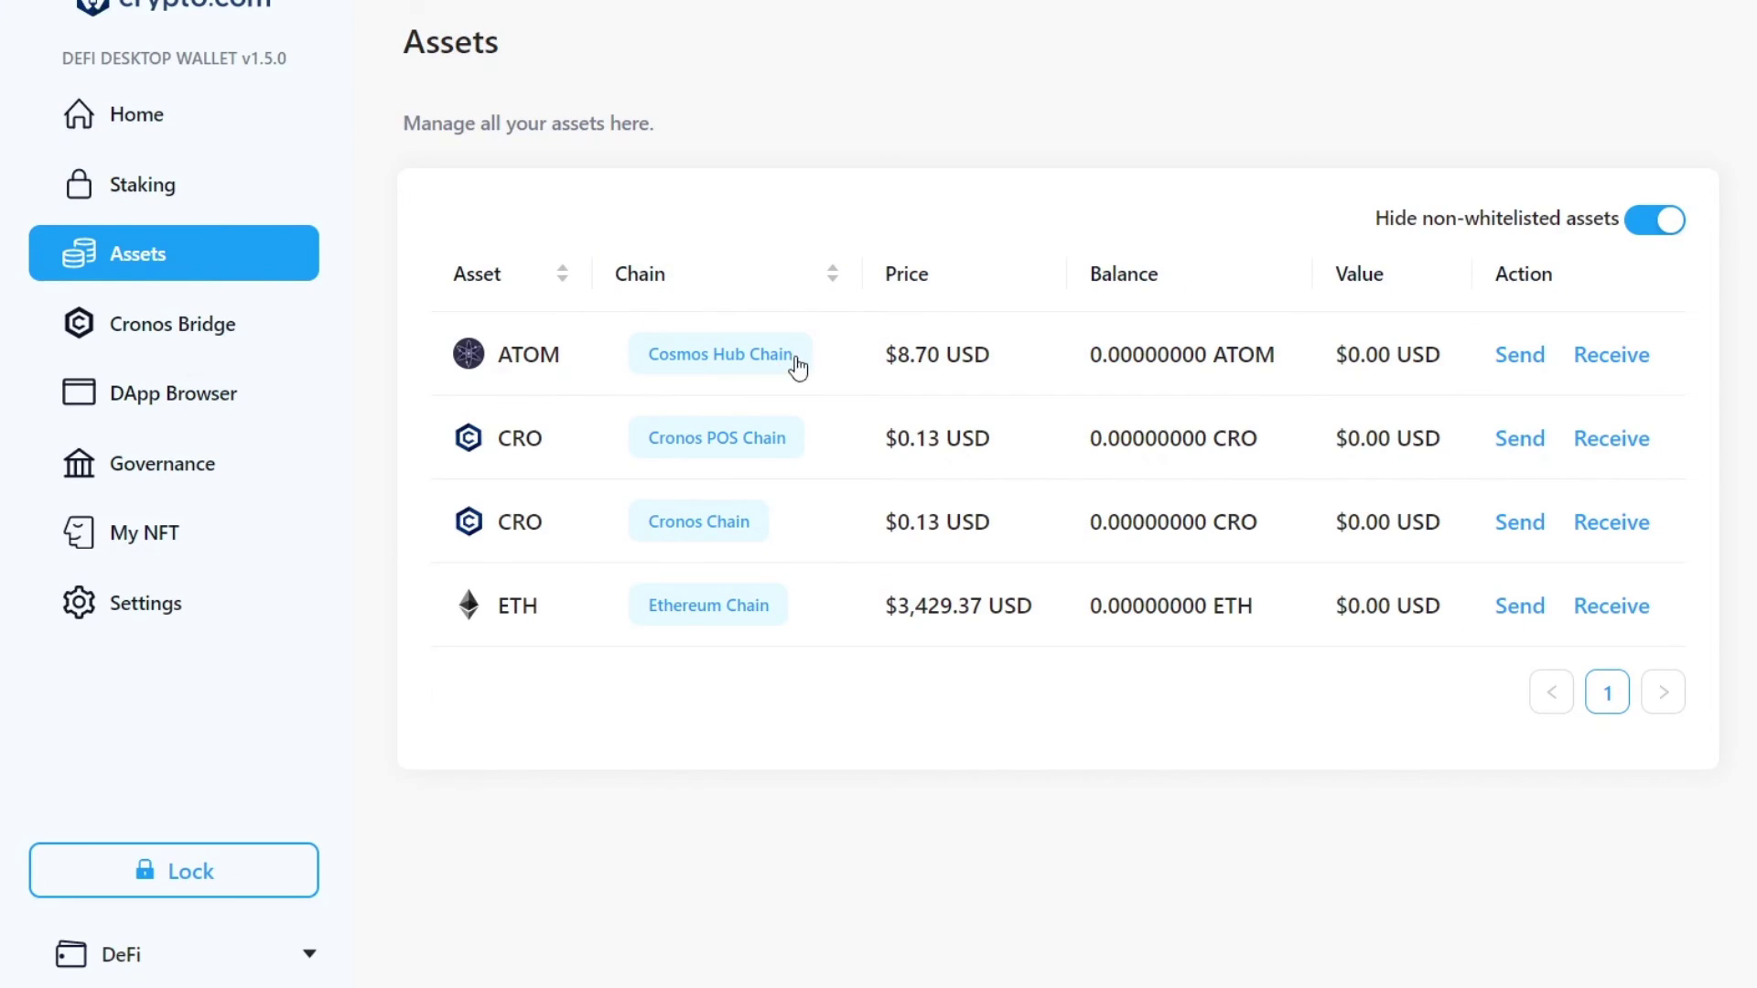
{"action": "left_click_drag", "start_coordinate": [860, 366], "coordinate": [1501, 619]}
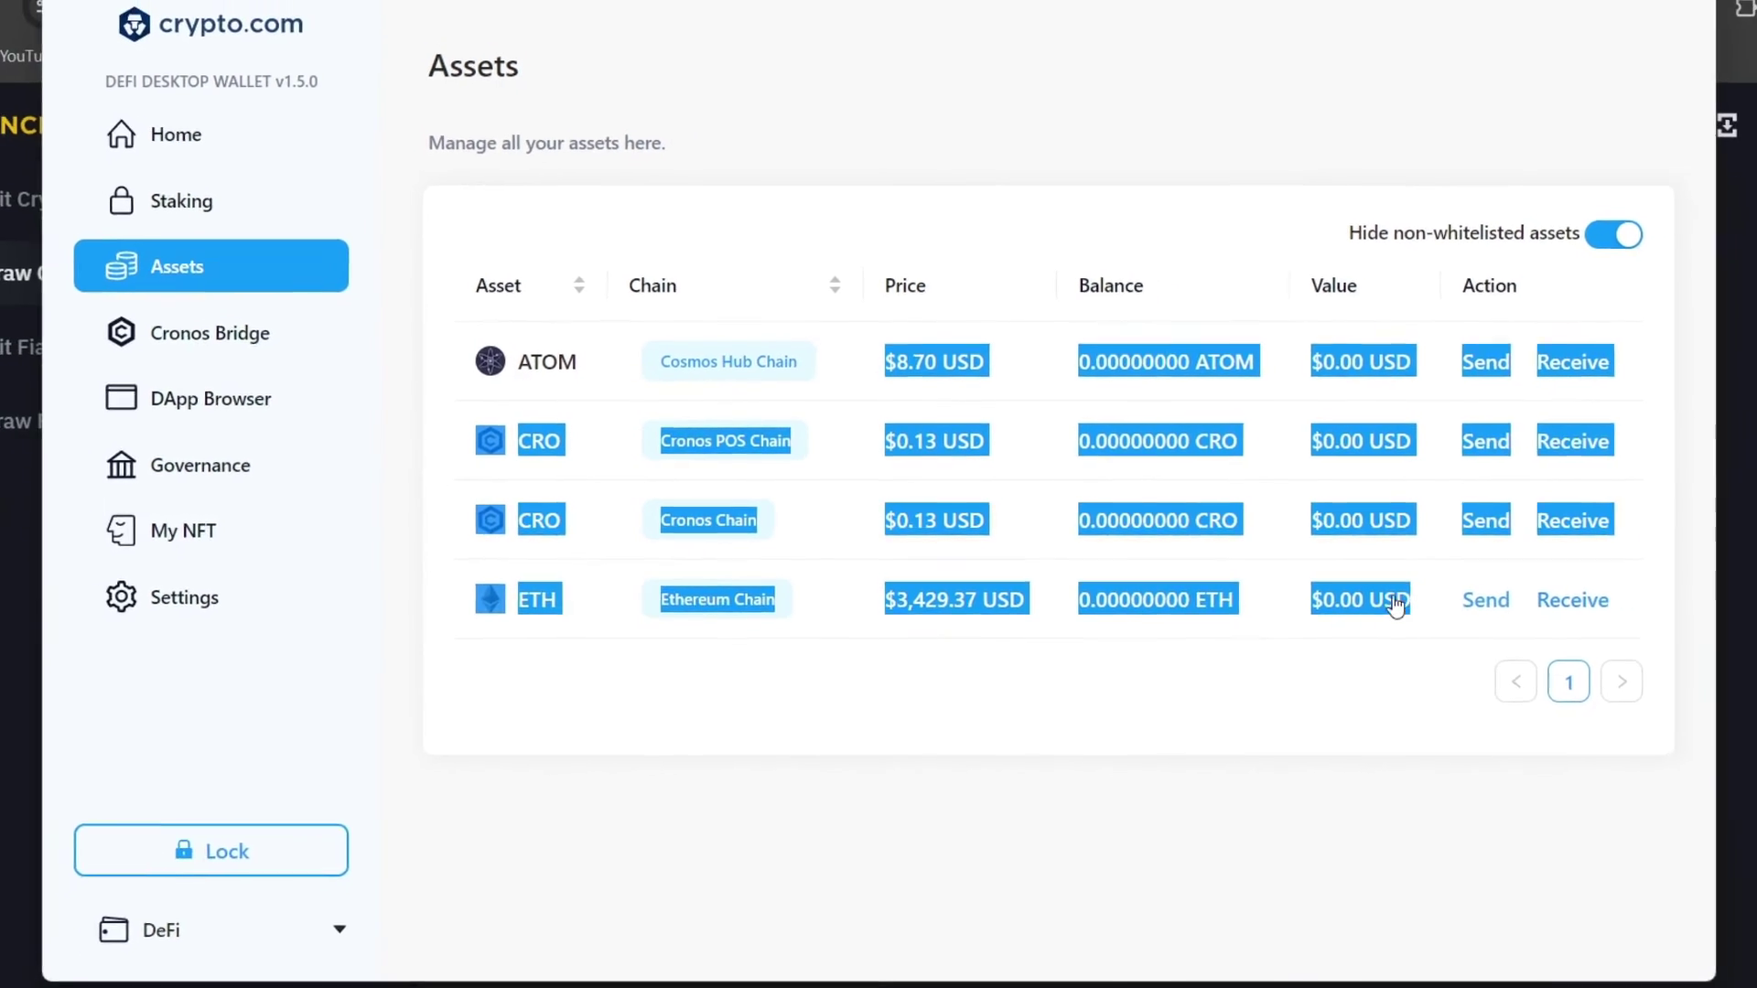
{"action": "left_click", "coordinate": [874, 709]}
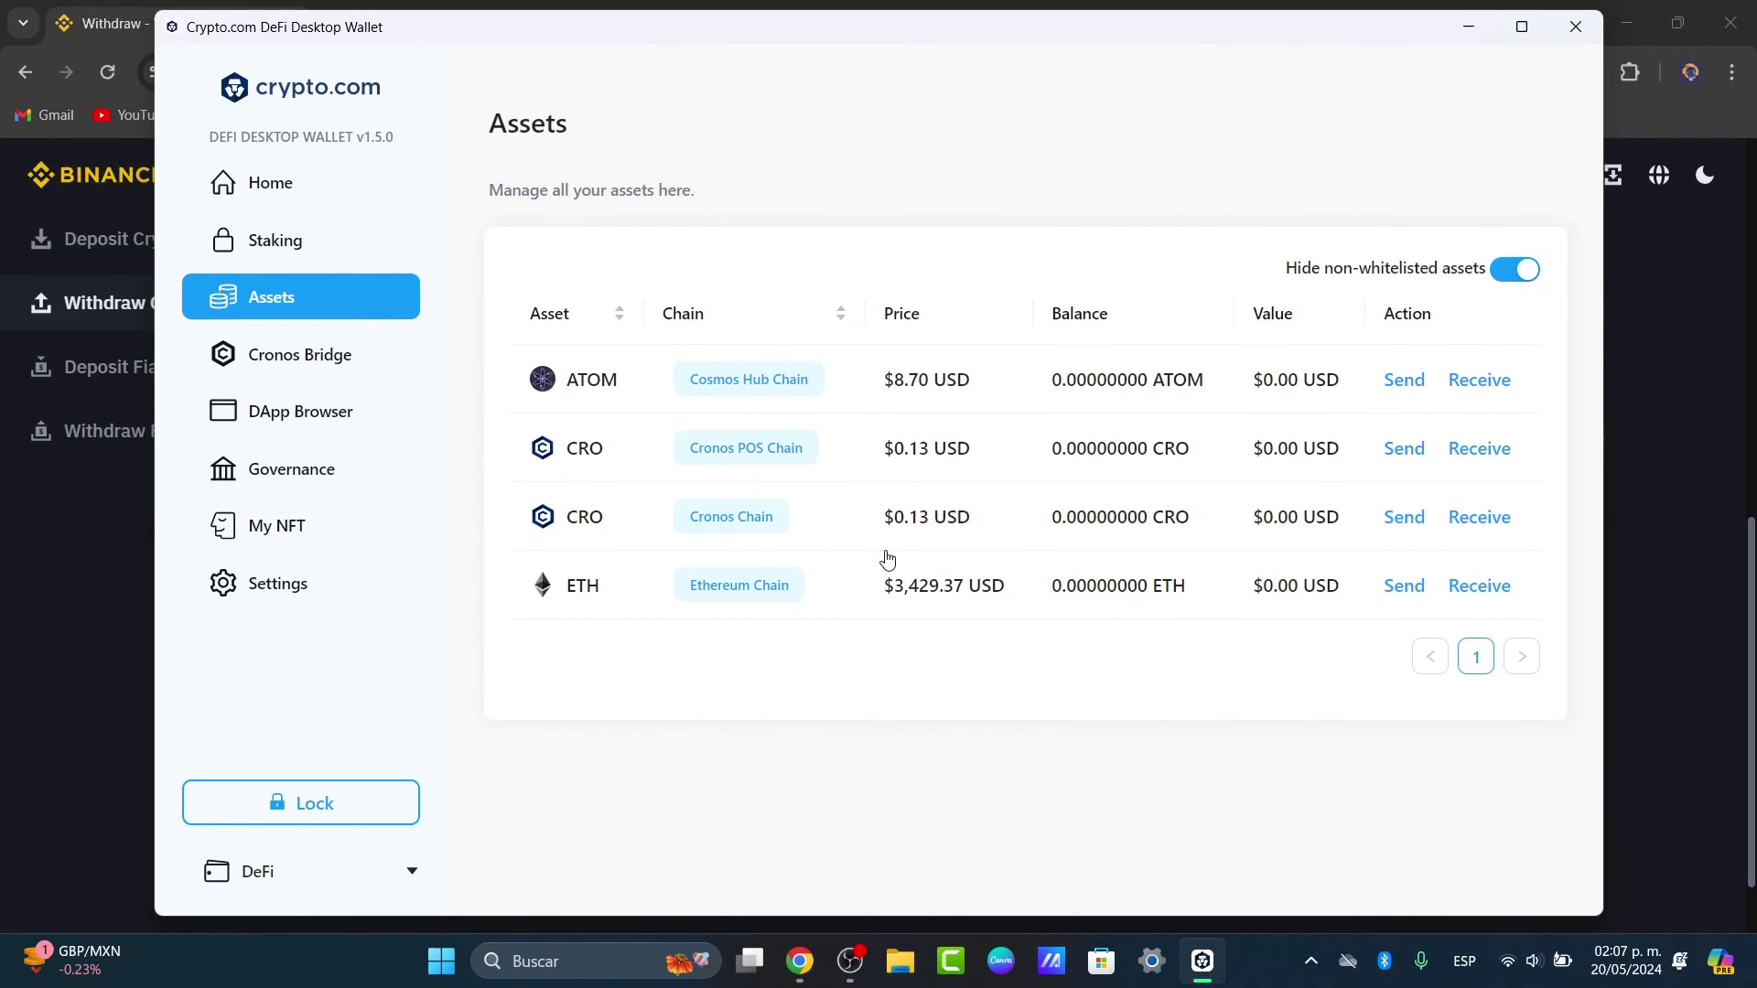